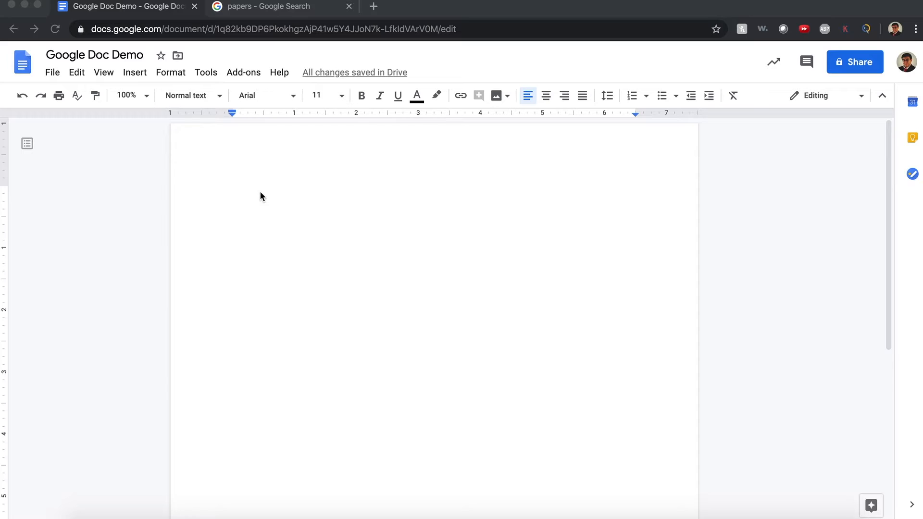
Start a checkbox list with items Check 1, Check 2, 3 through 9 and Twelve.
left_click(260, 193)
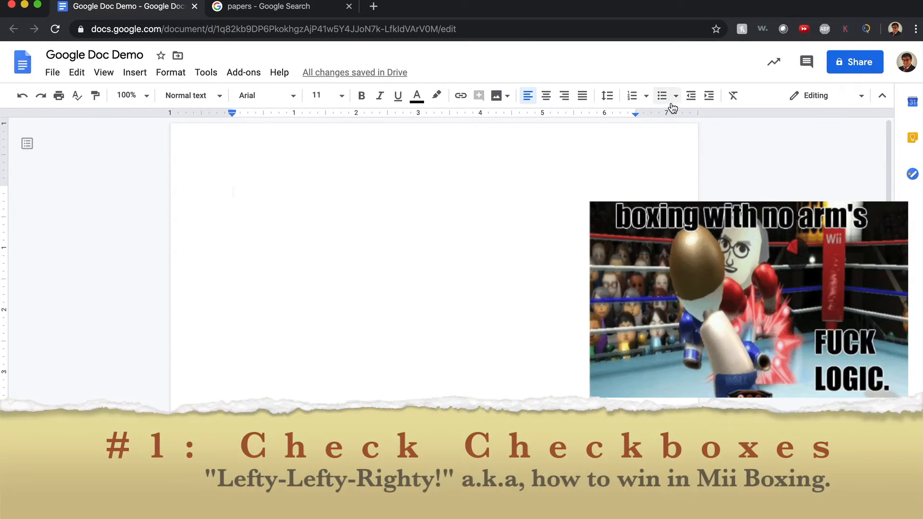
left_click(671, 102)
left_click(675, 100)
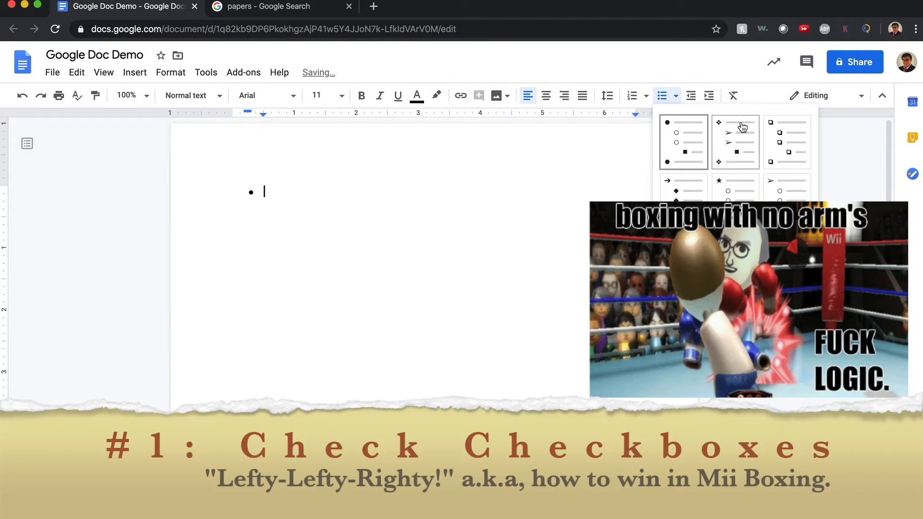
left_click(769, 132)
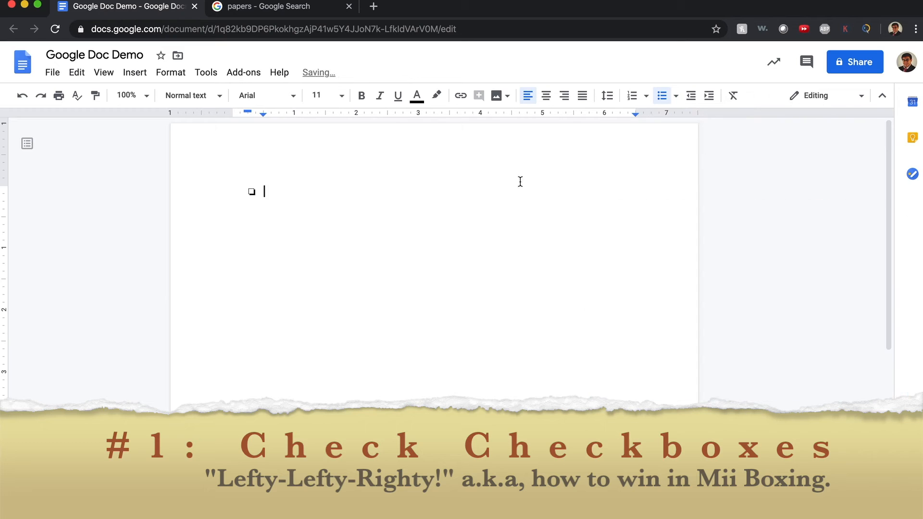
type("Check 1 Check")
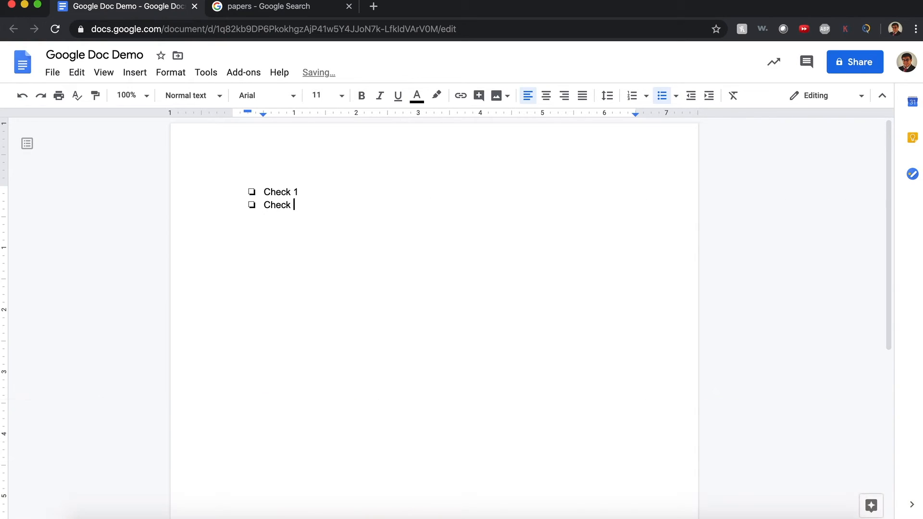
type(" 2 3 4 5 6 7 8 9 Twelve")
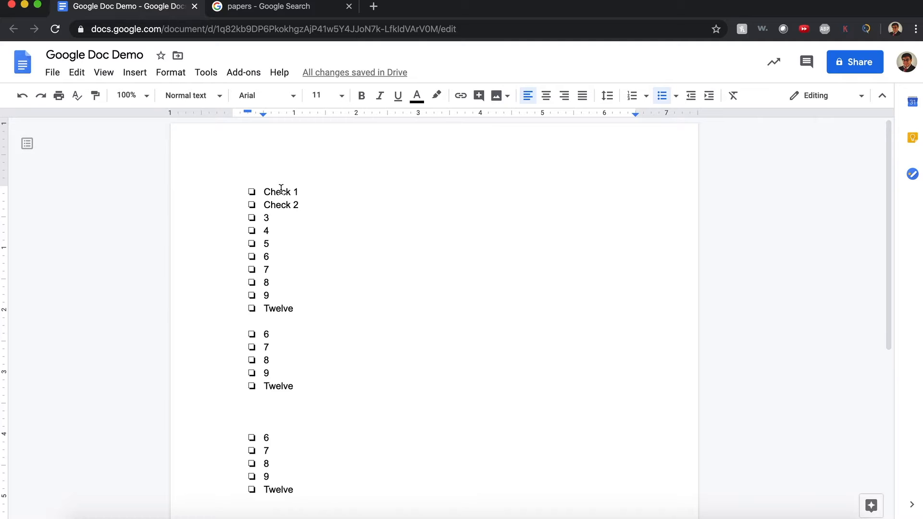
Give the Check 1 item a checkmark bullet.
left_click(252, 191)
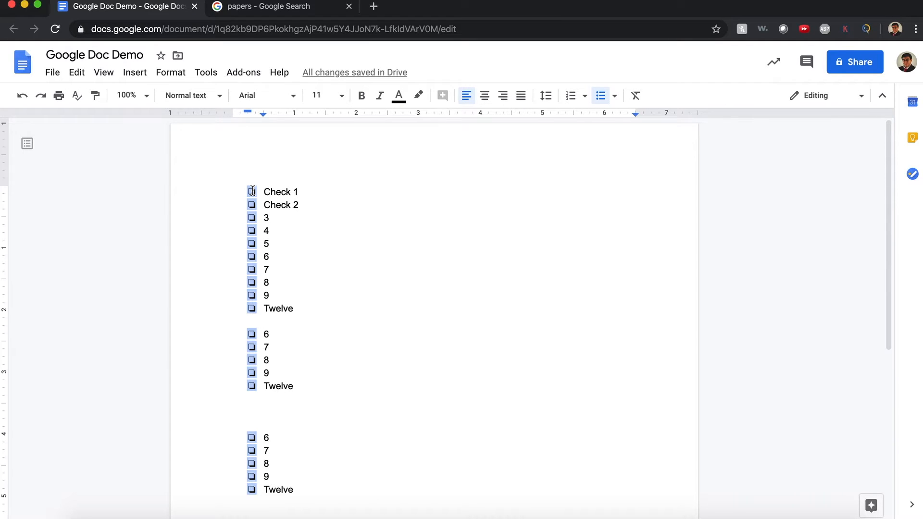
left_click(252, 192)
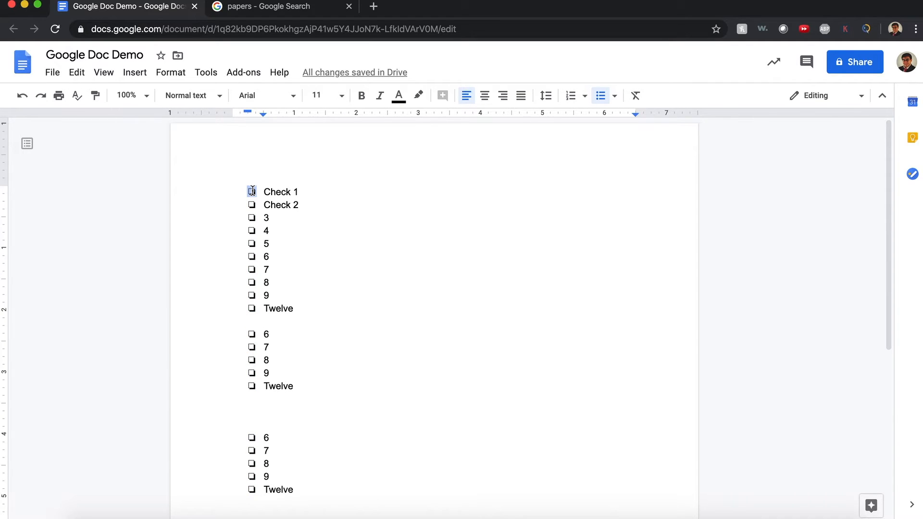
left_click(252, 192)
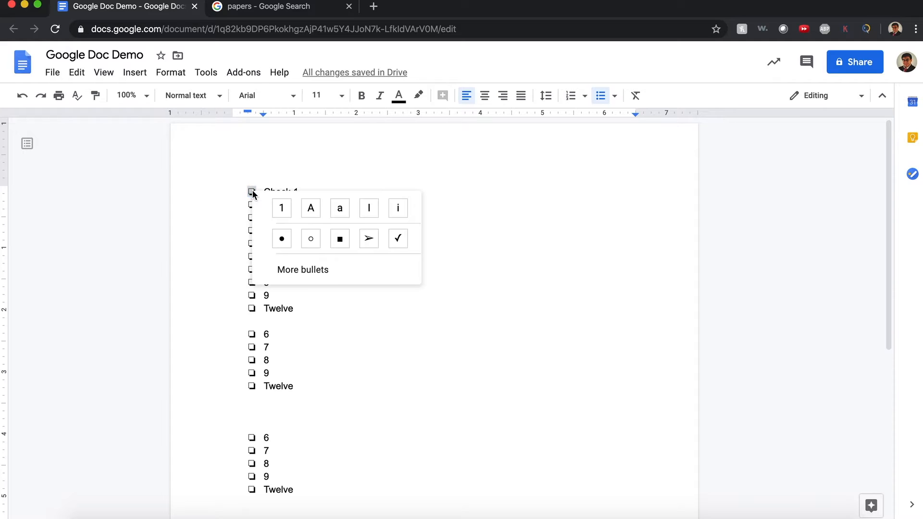
left_click(391, 244)
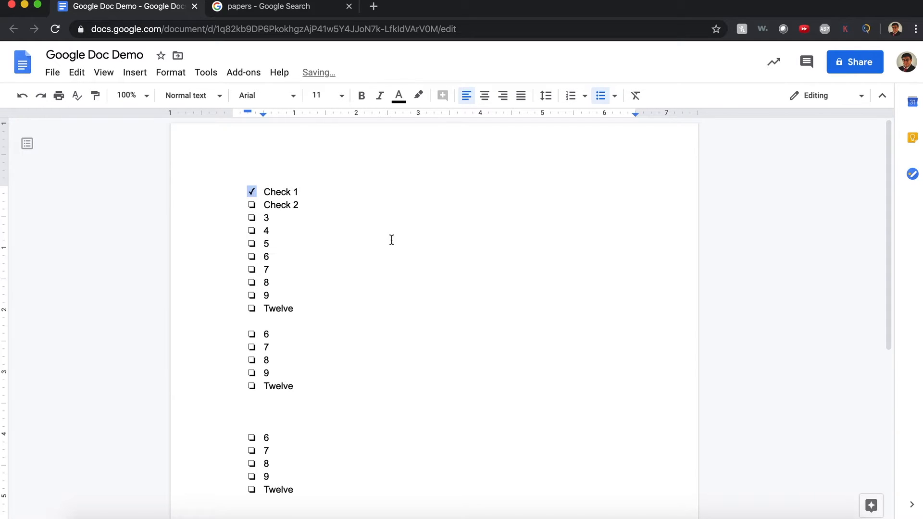
left_click(348, 233)
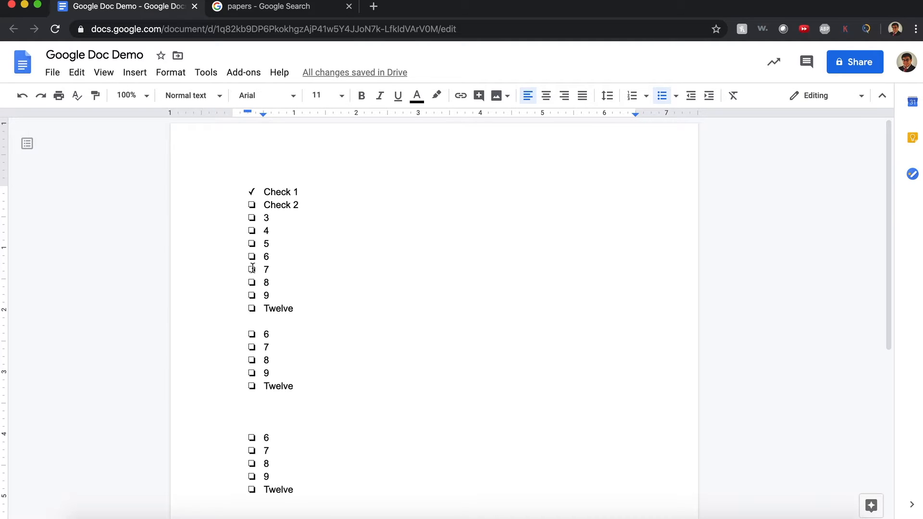
Give items 7 and Twelve checkmark bullets, leaving the others as empty checkboxes.
left_click(252, 269)
left_click(252, 268)
right_click(252, 268)
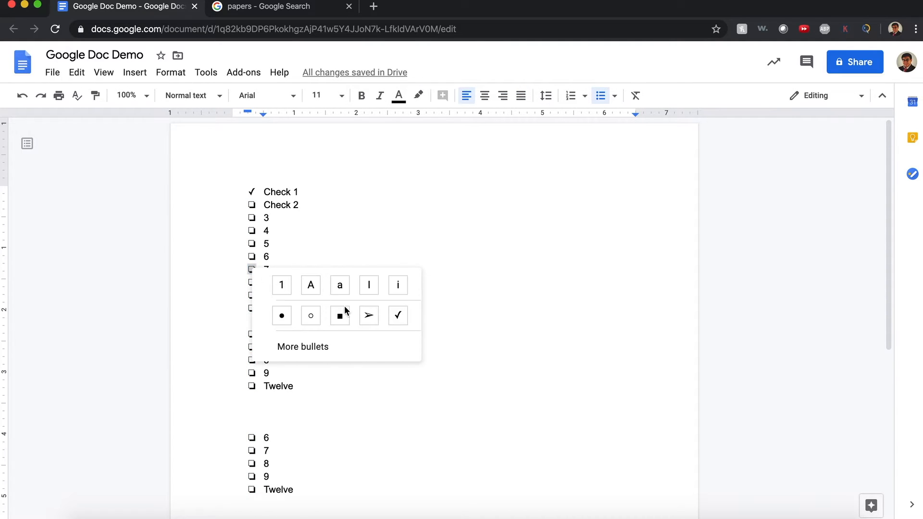
left_click(406, 318)
left_click(252, 308)
left_click(252, 309)
right_click(252, 309)
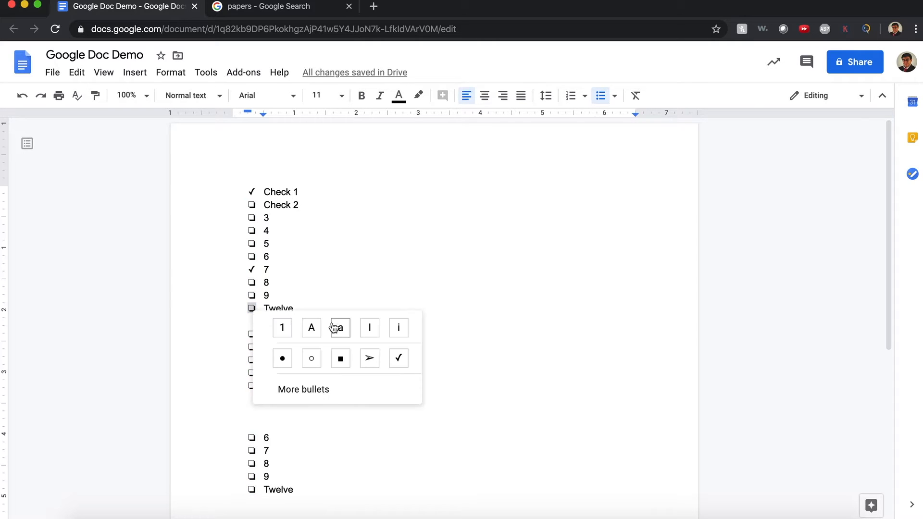
left_click(400, 359)
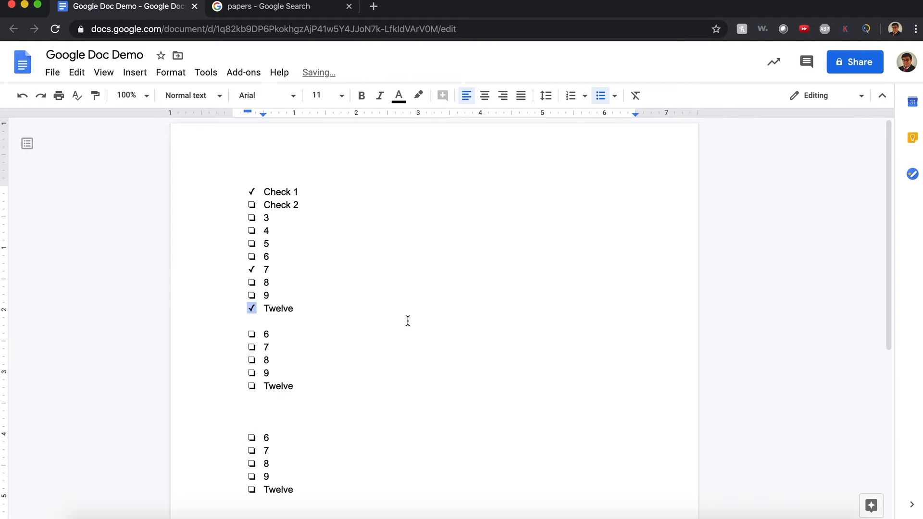
left_click(410, 229)
left_click(250, 192)
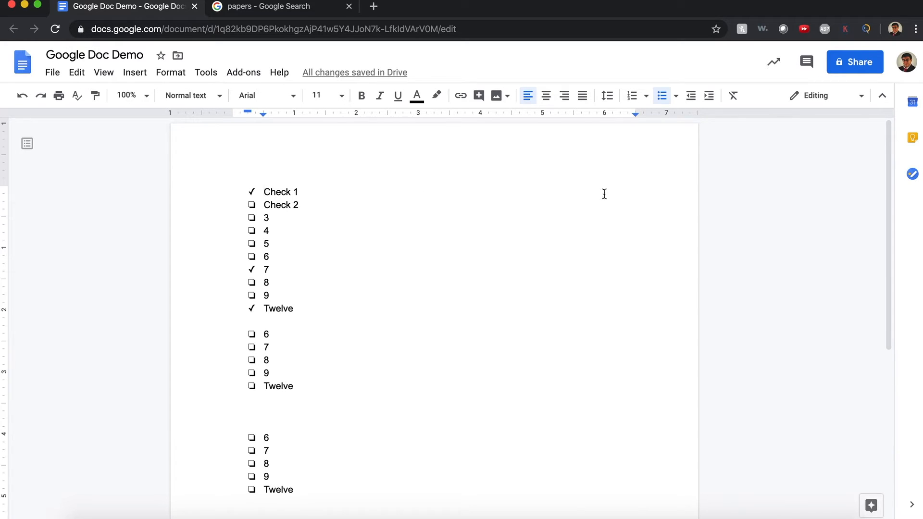
In Suggesting mode, suggest a checkmark bullet for item 3 and start a reply to it.
left_click(845, 97)
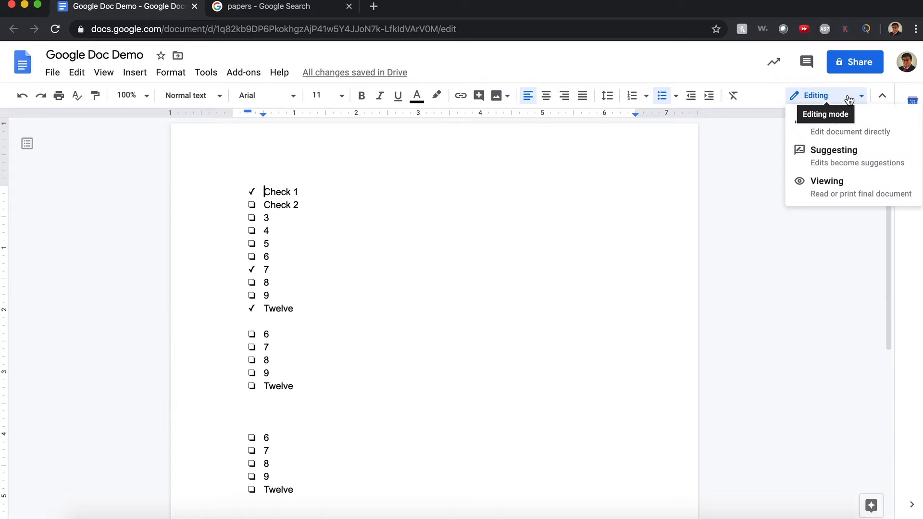
left_click(847, 163)
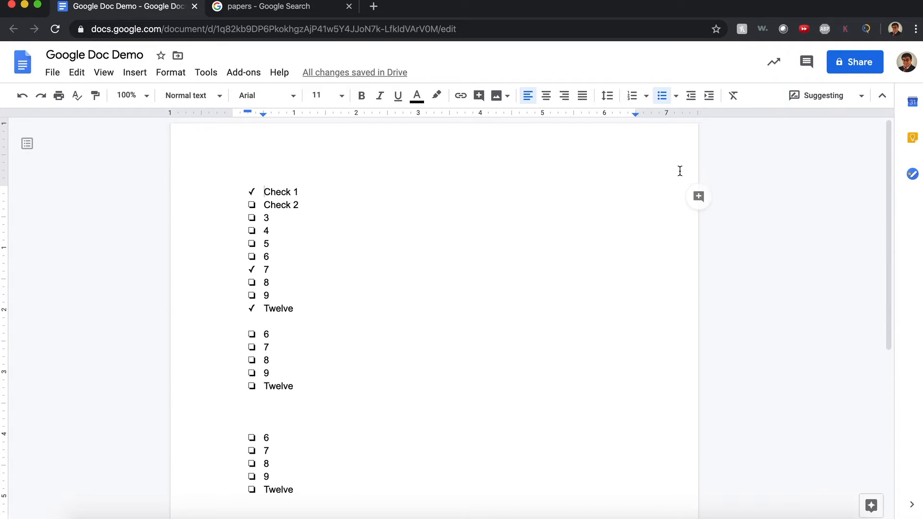
left_click(251, 217)
right_click(252, 217)
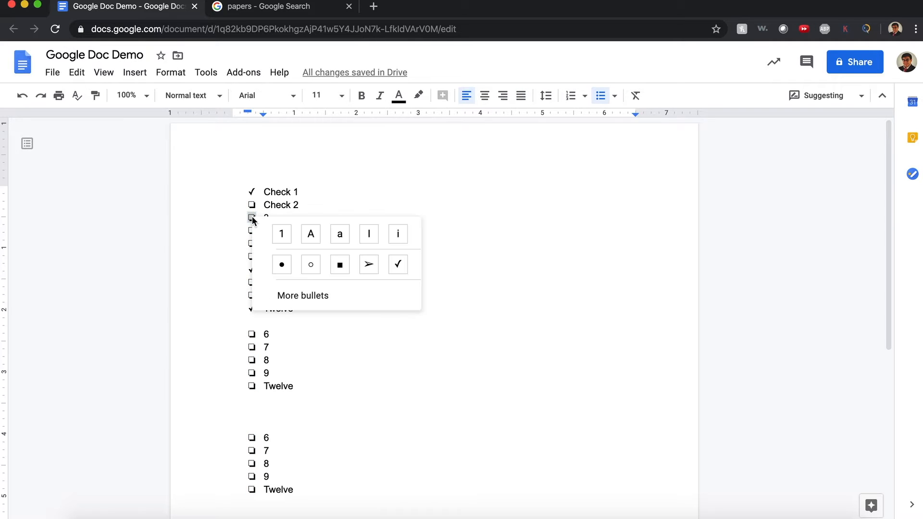
left_click(397, 264)
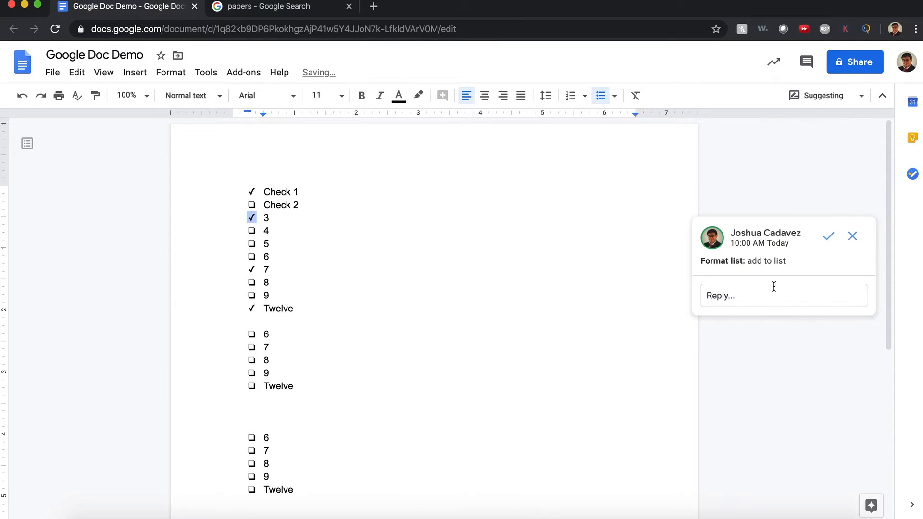
left_click(774, 287)
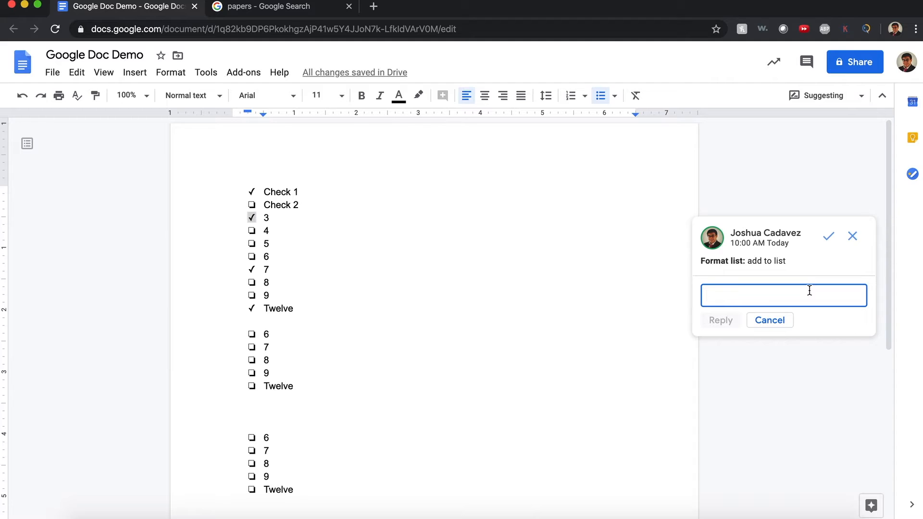
Reply 'I checked this because it was for a demo' on item 3's suggestion.
type("I checked thi")
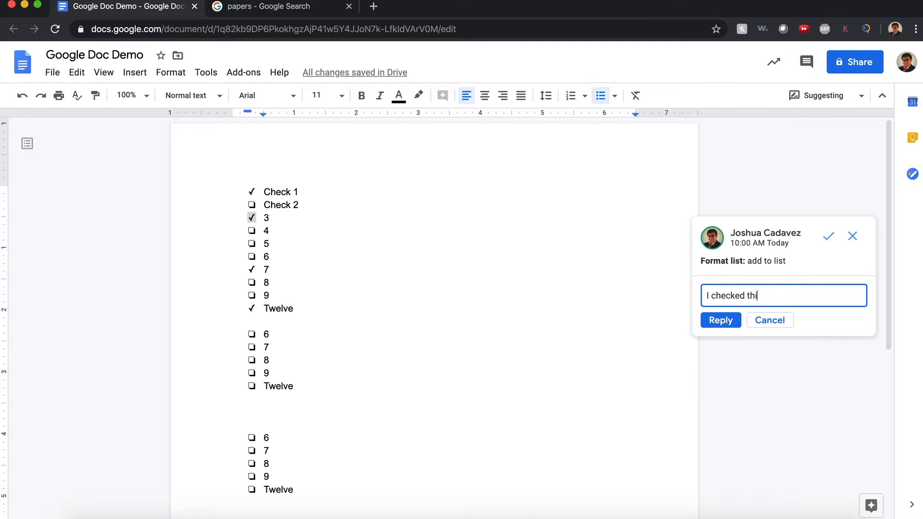
type("s because it was for")
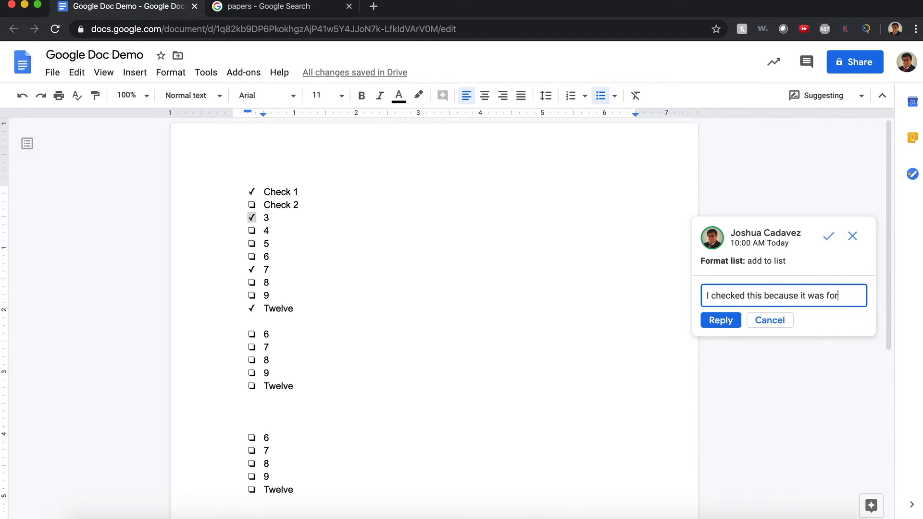
type(" a demo.")
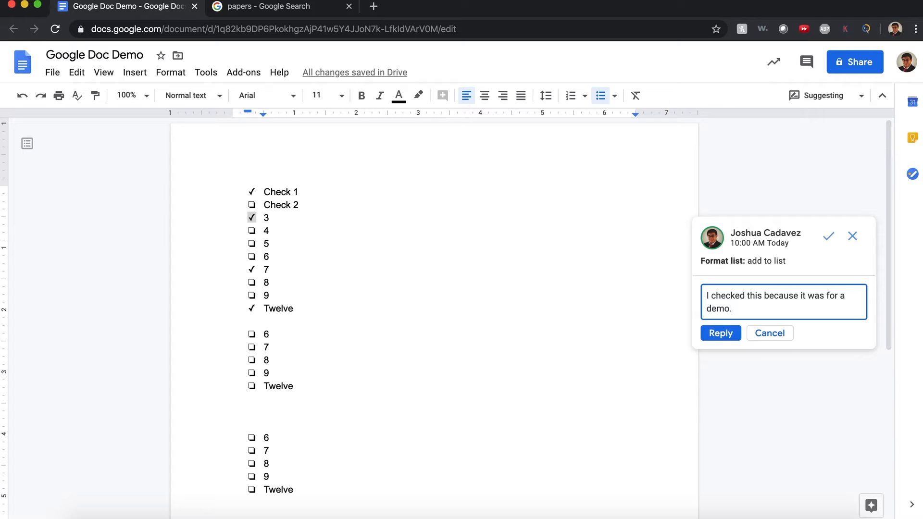
left_click(716, 329)
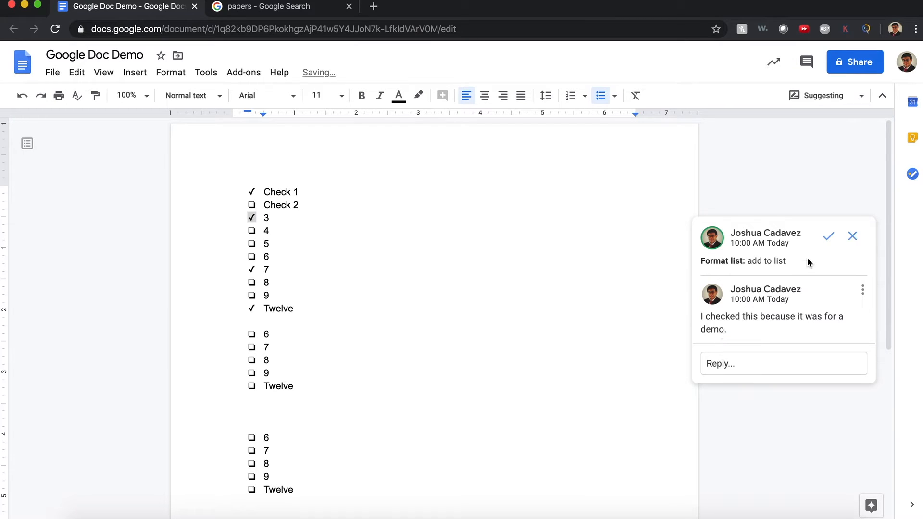
left_click(322, 222)
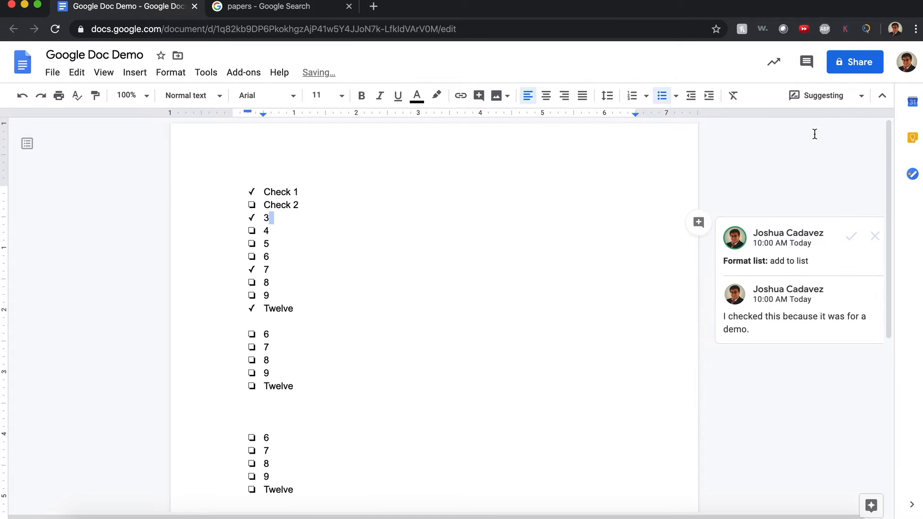
Switch back to Editing mode and accept item 3's checkmark suggestion.
left_click(851, 105)
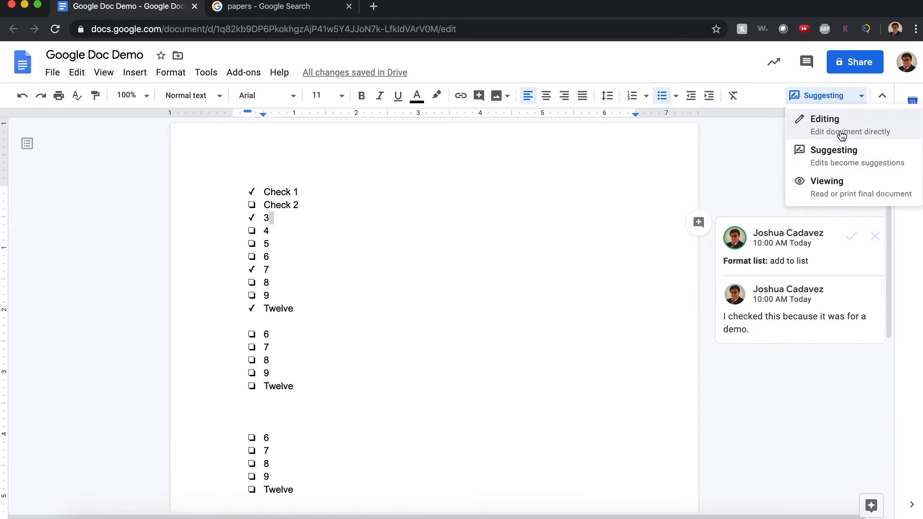
left_click(829, 121)
left_click(251, 218)
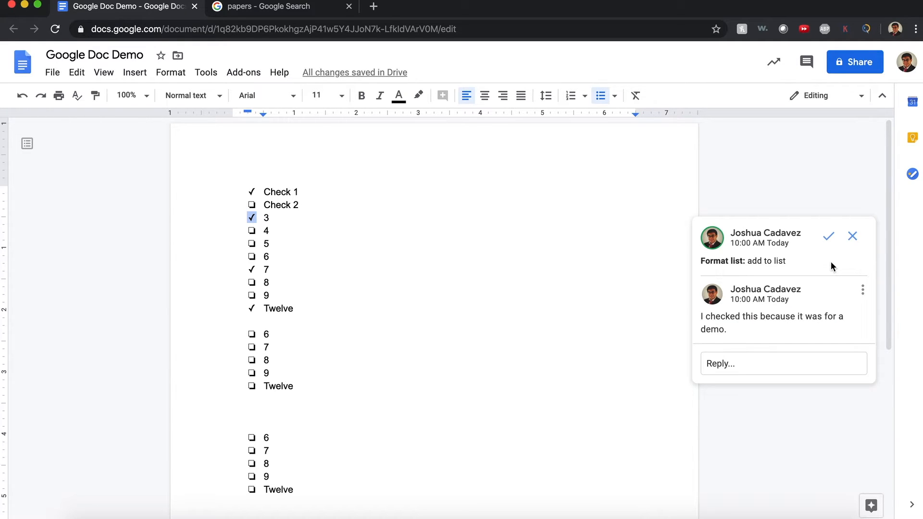
left_click(828, 238)
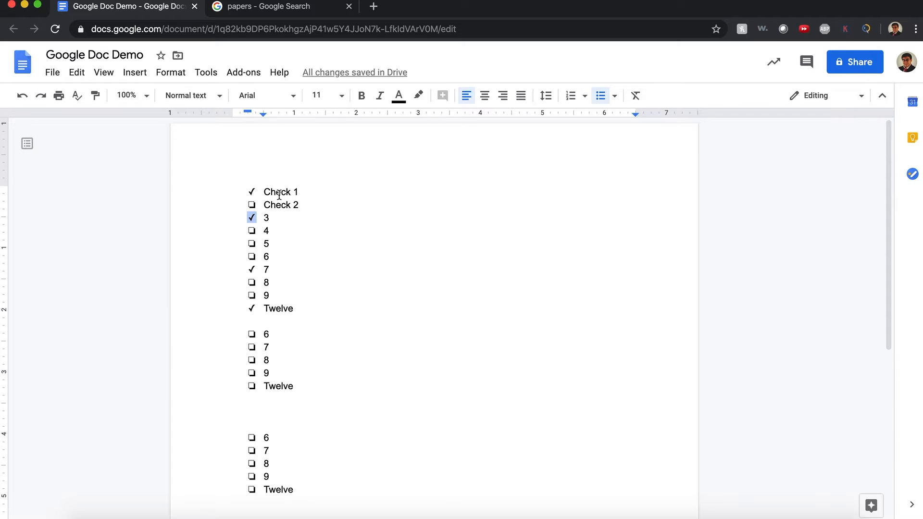
left_click(261, 181)
Insert blank lines above the checklist and open the Tools menu.
key("Return")
key("Return")
key("Return")
key("Return")
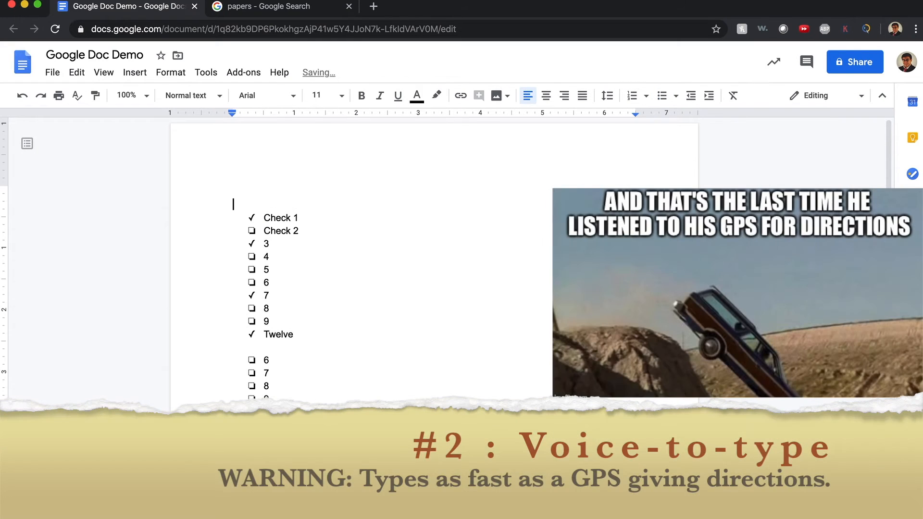
key("Up")
key("Up")
key("Up")
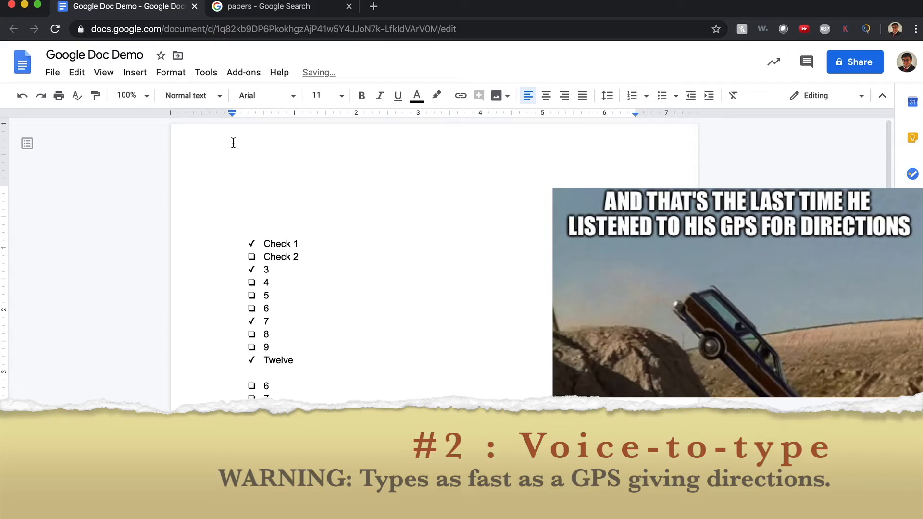
left_click(97, 82)
mouse_move(131, 79)
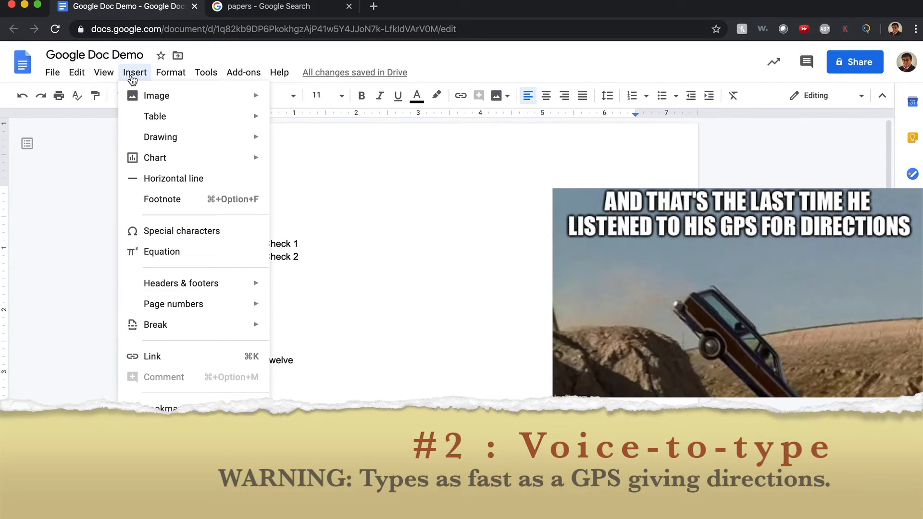
mouse_move(207, 71)
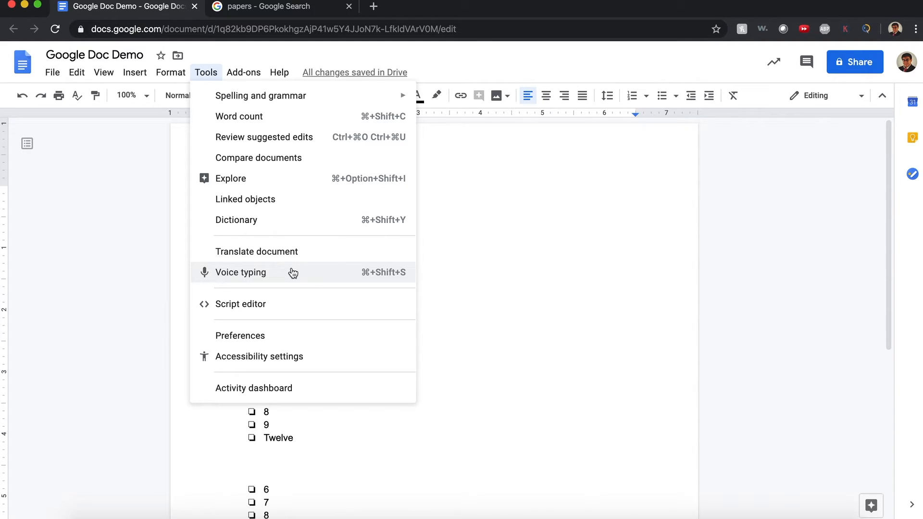
Dictate an introductory sentence ending 'you can see how fast it works' with voice typing.
left_click(293, 272)
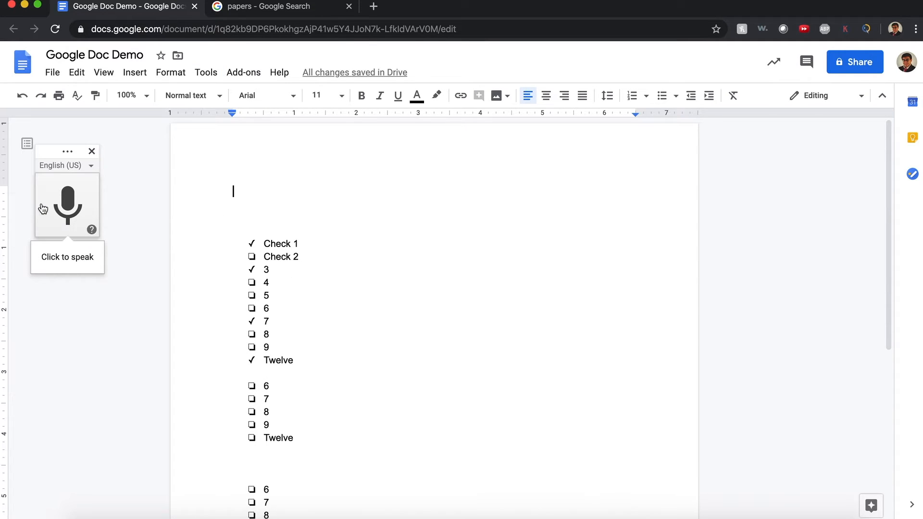
left_click(77, 200)
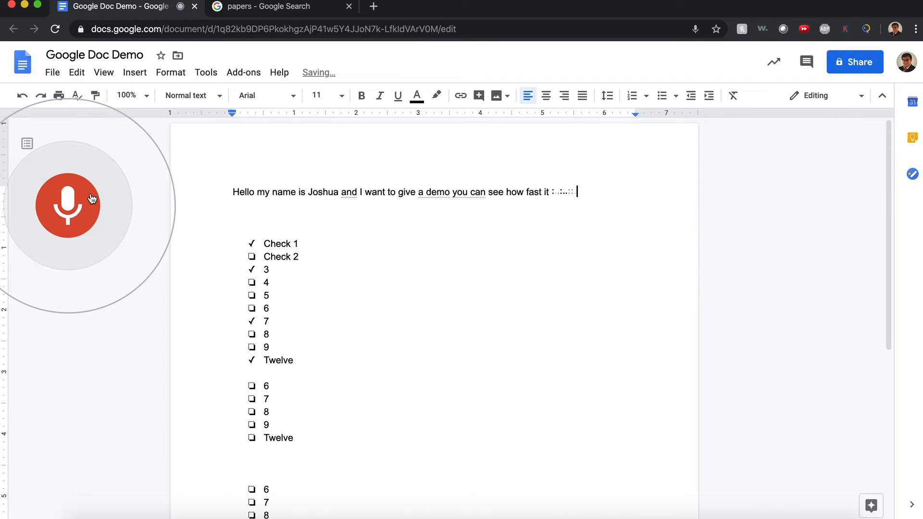
left_click(91, 199)
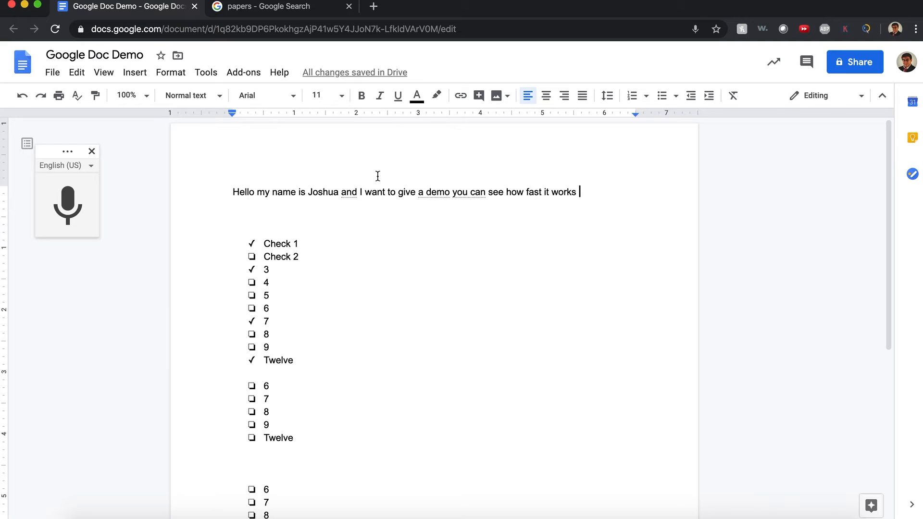
Close voice typing and type 'Results' on the line below the dictated sentence.
left_click(92, 153)
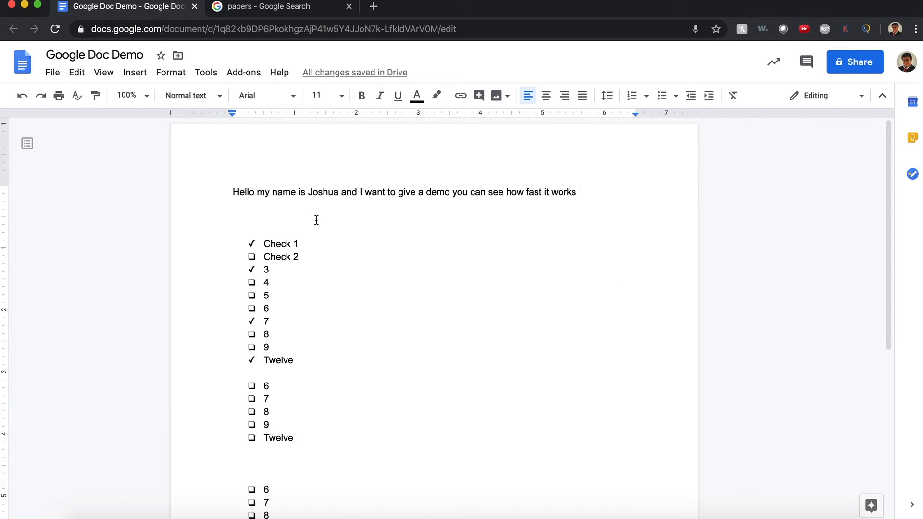
left_click(314, 219)
type("Results")
Make a copy of the document named 'Copy of Google Doc Demo'.
left_click(60, 71)
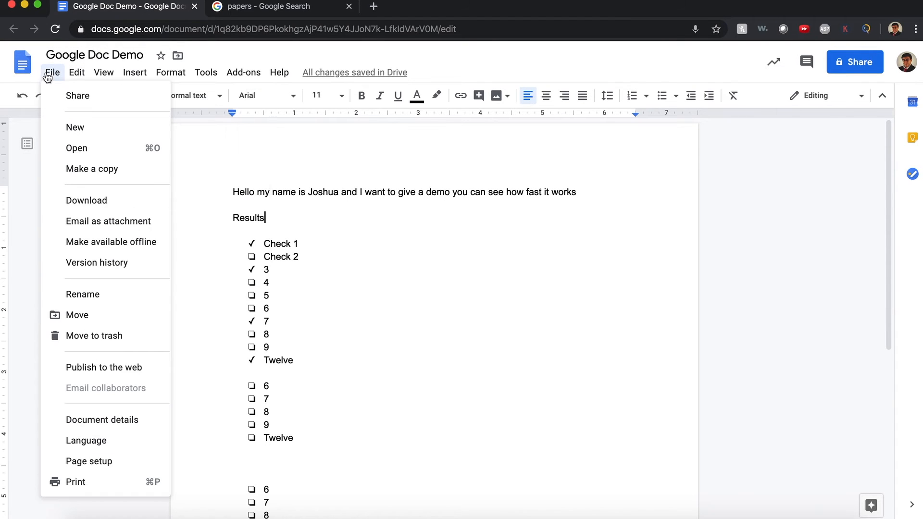
left_click(82, 171)
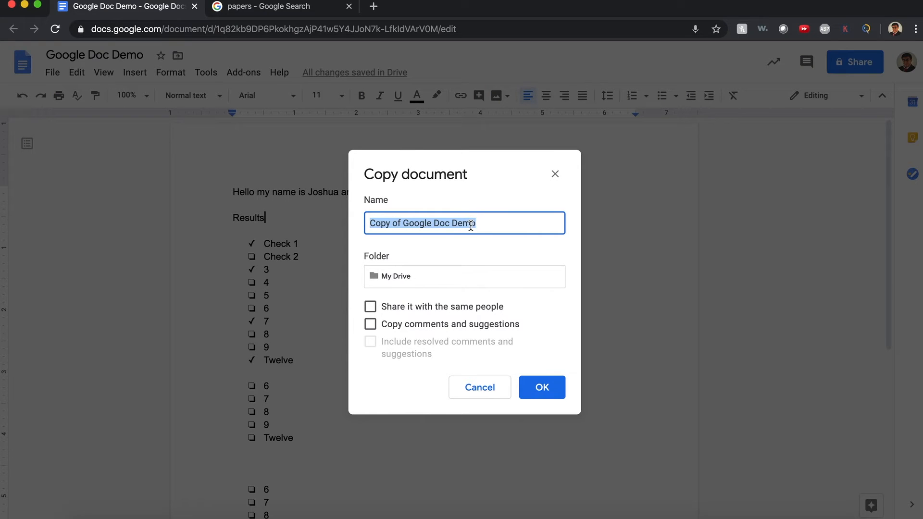
left_click(541, 388)
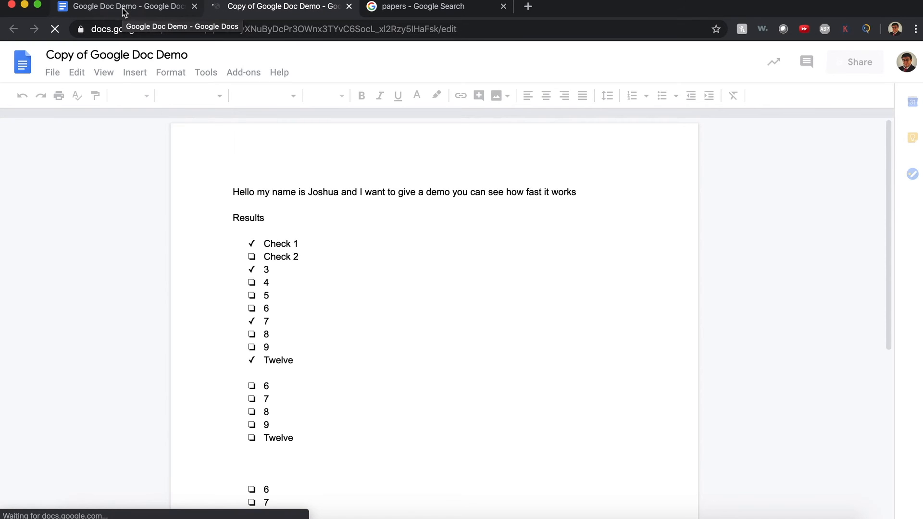
In the copy, list Giardelli, Ferroro Roche, Frango and Lindt on separate lines below Results.
left_click(316, 222)
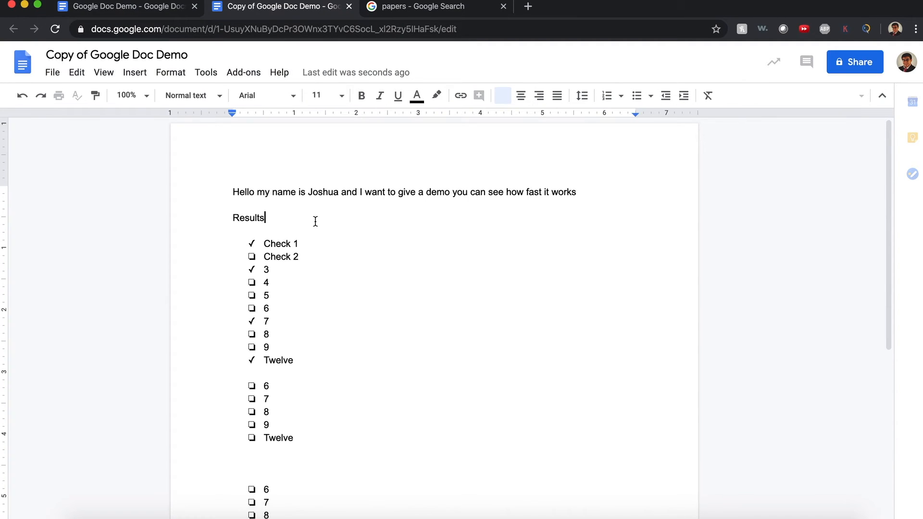
key("Return")
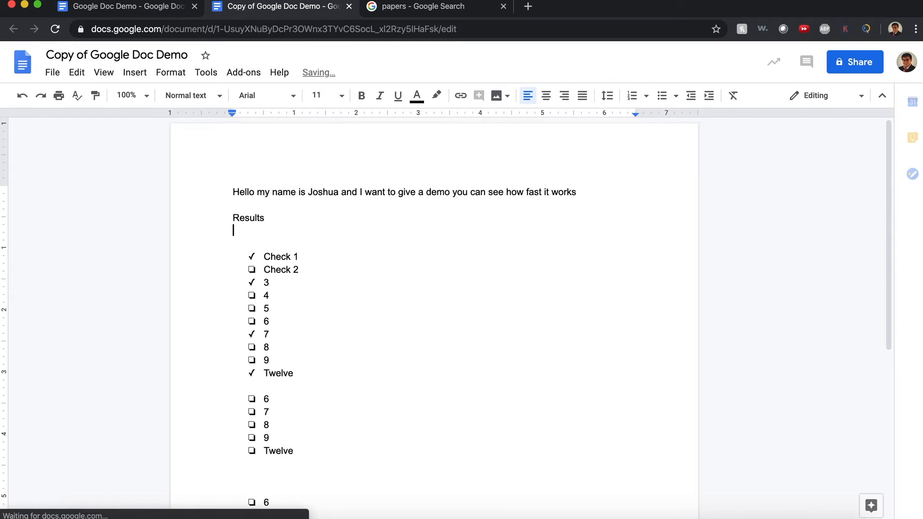
key("Return")
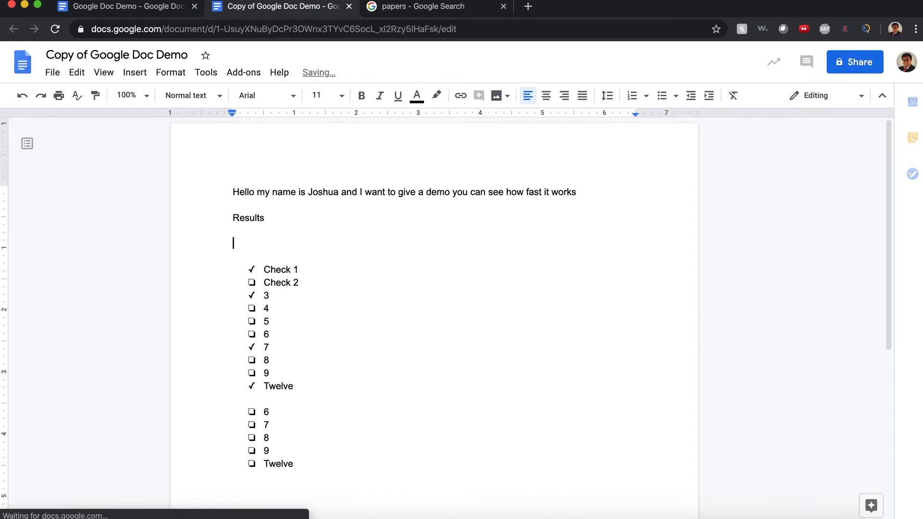
type("Giar")
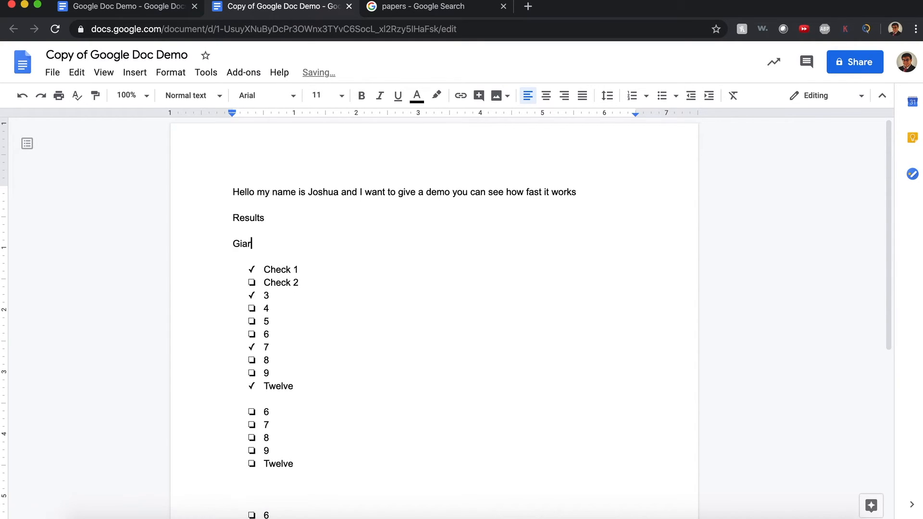
type("delli")
key("Return")
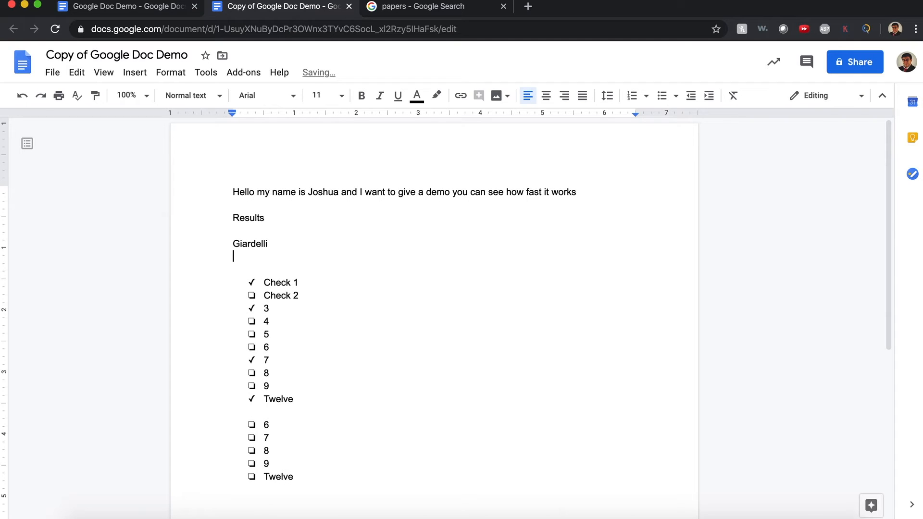
type("Ferroro Roche")
key("Return")
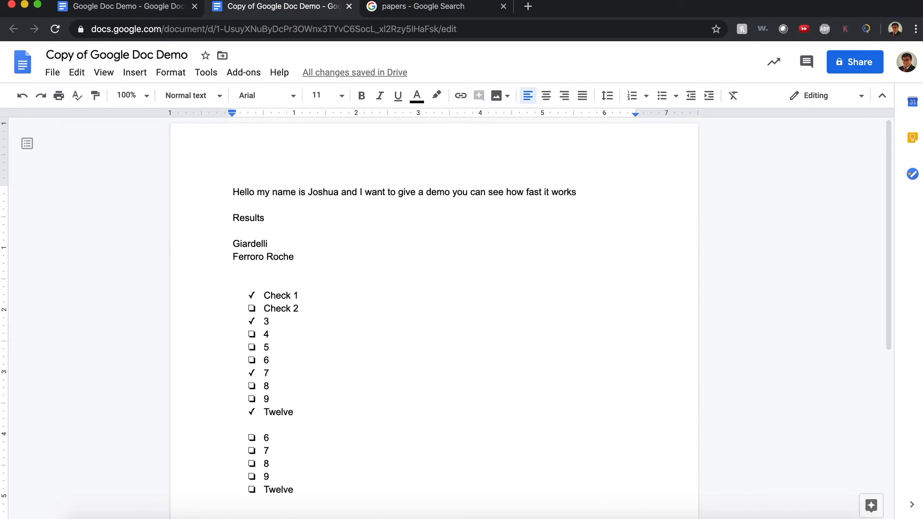
type("Frango")
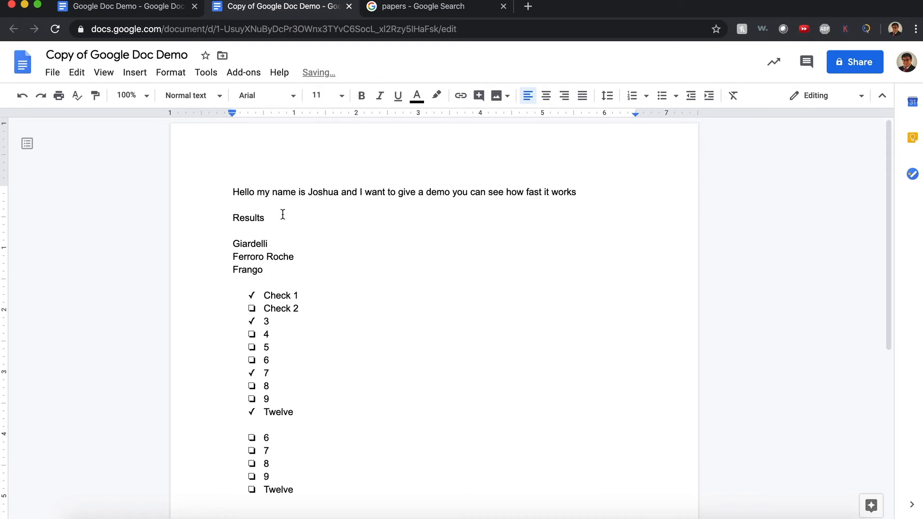
key("Return")
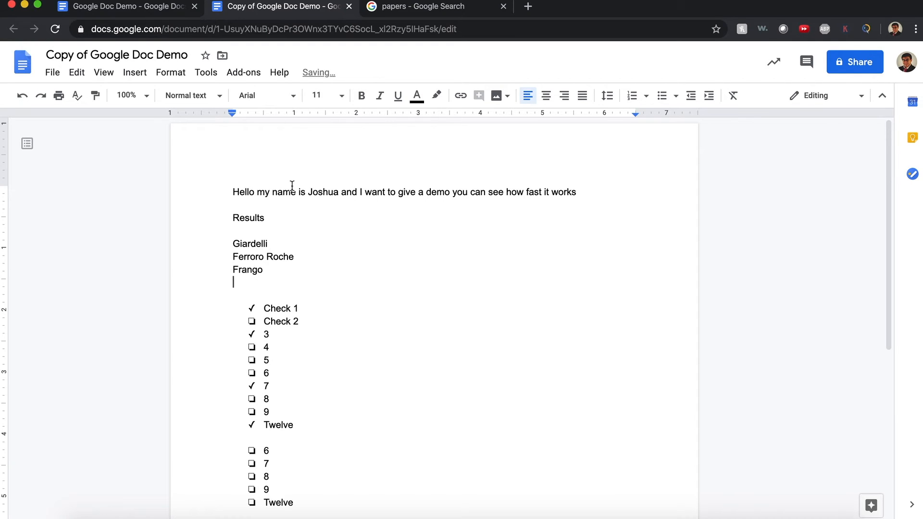
type("Lindt")
In the original Google Doc Demo, list Mango, Watermellon and Orange under Results.
left_click(139, 24)
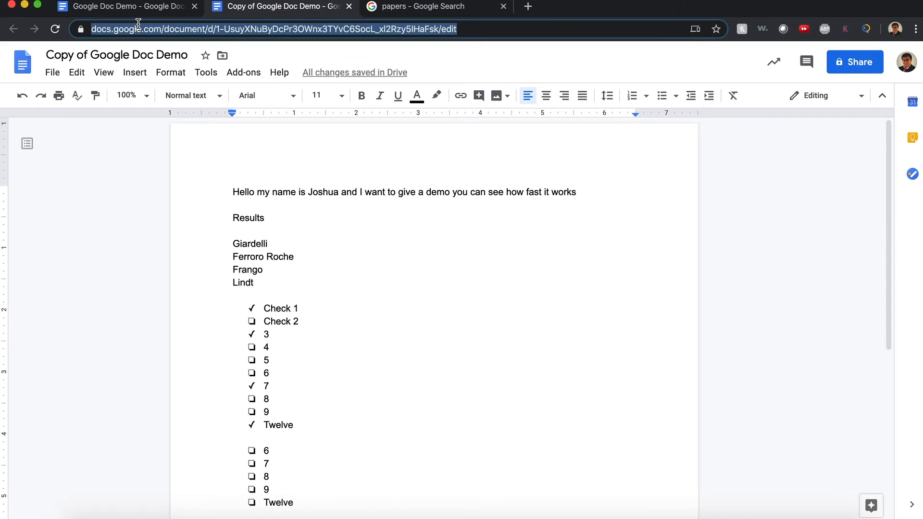
left_click(144, 9)
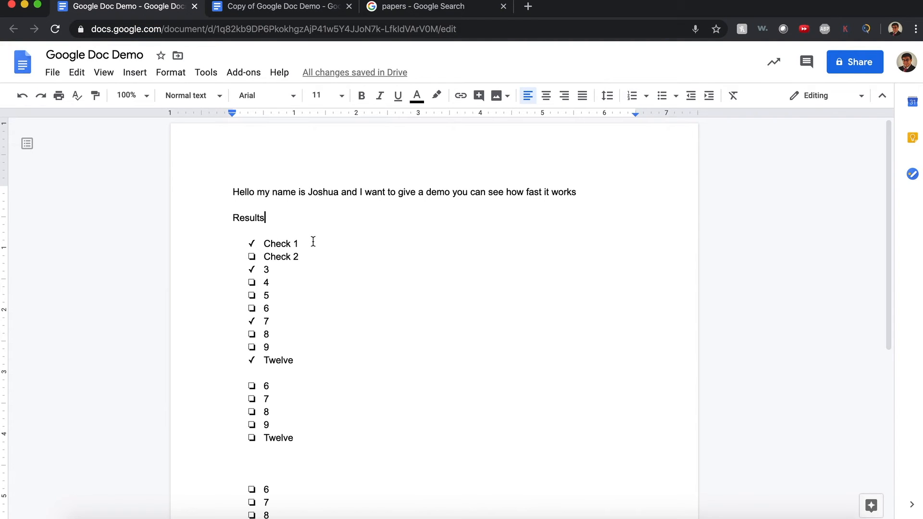
key("Return")
key("Return")
type("Apple")
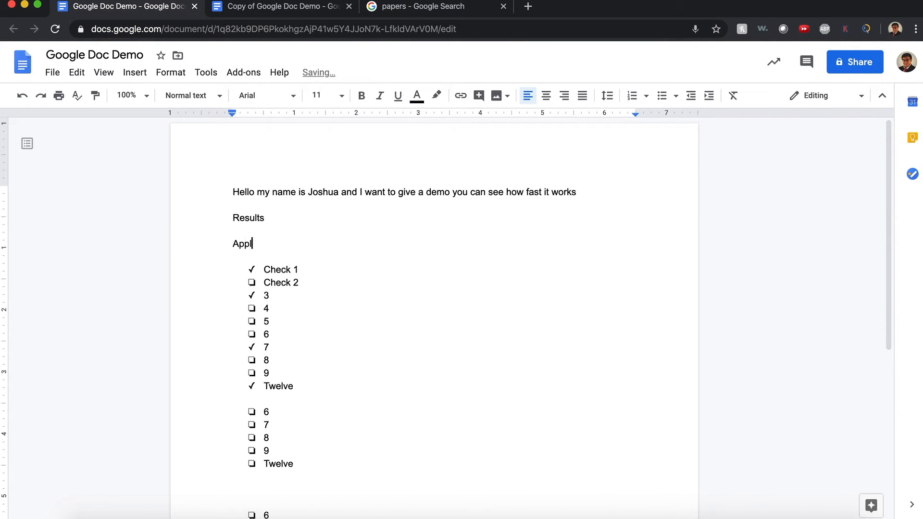
key("BackSpace")
key("BackSpace")
key("BackSpace")
key("BackSpace")
key("BackSpace")
type("Mango")
key("Return")
type("Watermellon")
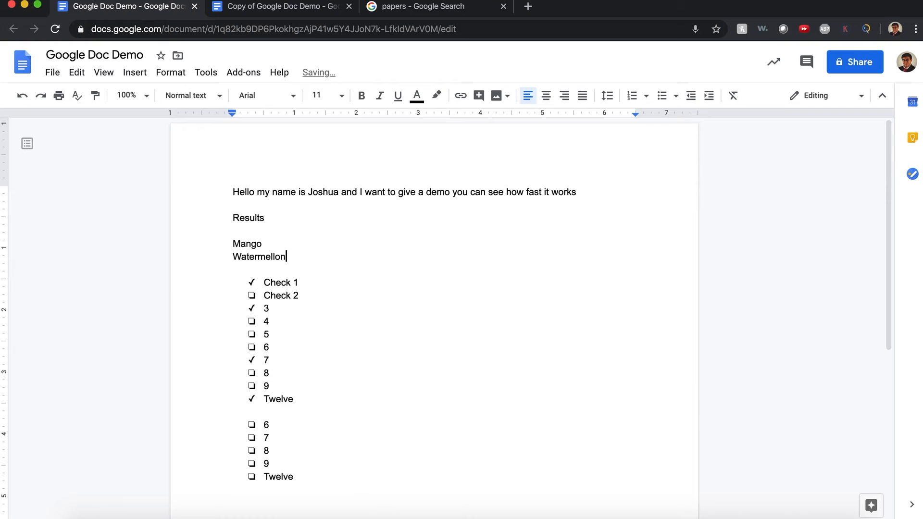
key("Return")
type("Orange")
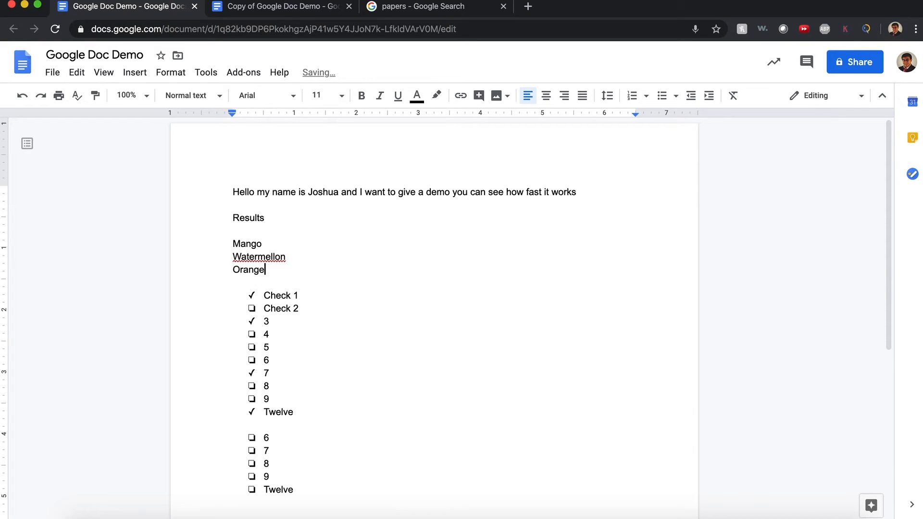
Correct 'Watermellon' to 'Watermelon' using the spelling suggestion.
left_click(271, 257)
left_click(301, 238)
left_click(318, 221)
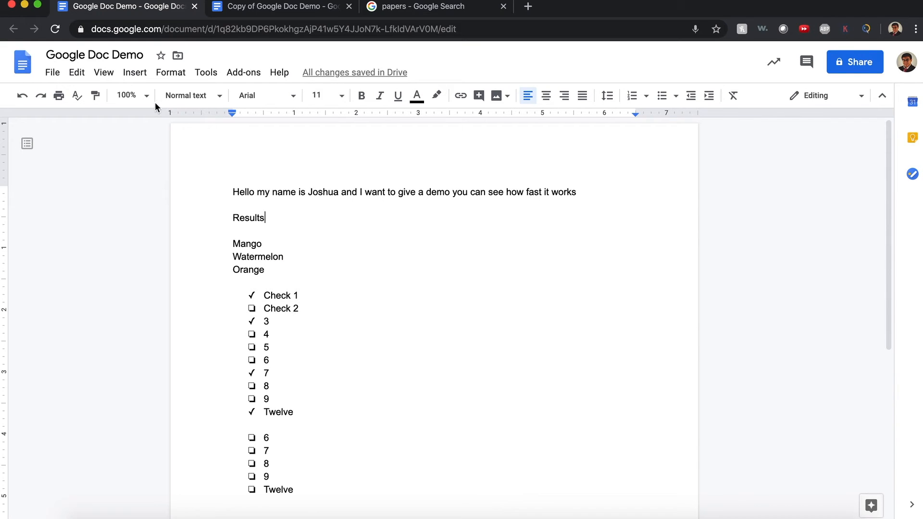
left_click(206, 74)
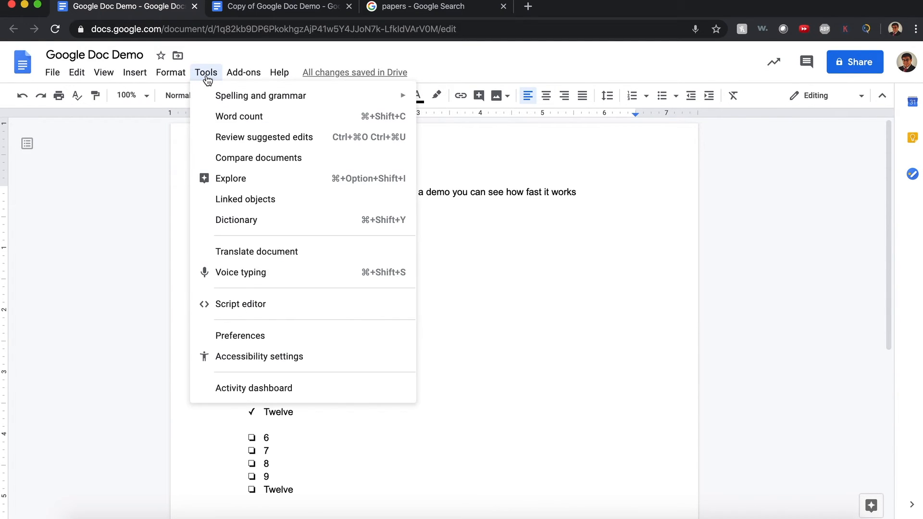
Compare this document against 'Copy of Google Doc Demo' and open the comparison result.
left_click(272, 160)
left_click(366, 240)
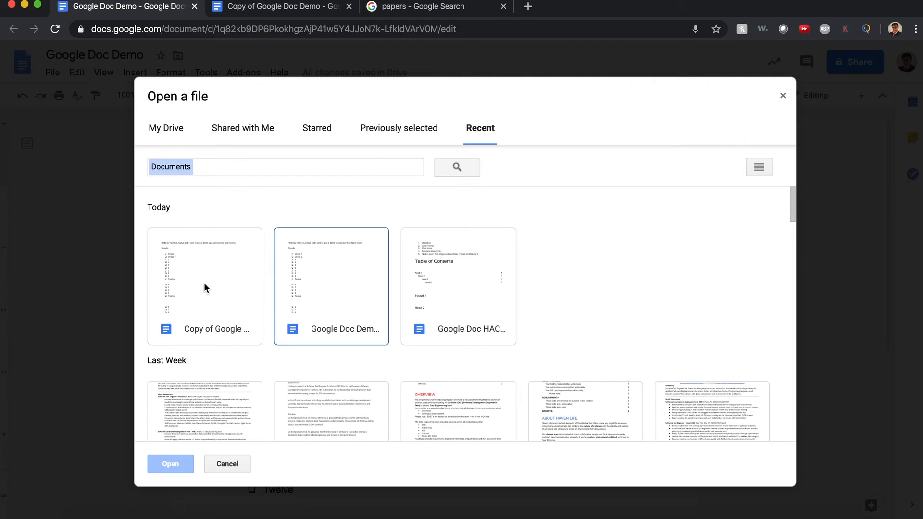
left_click(204, 287)
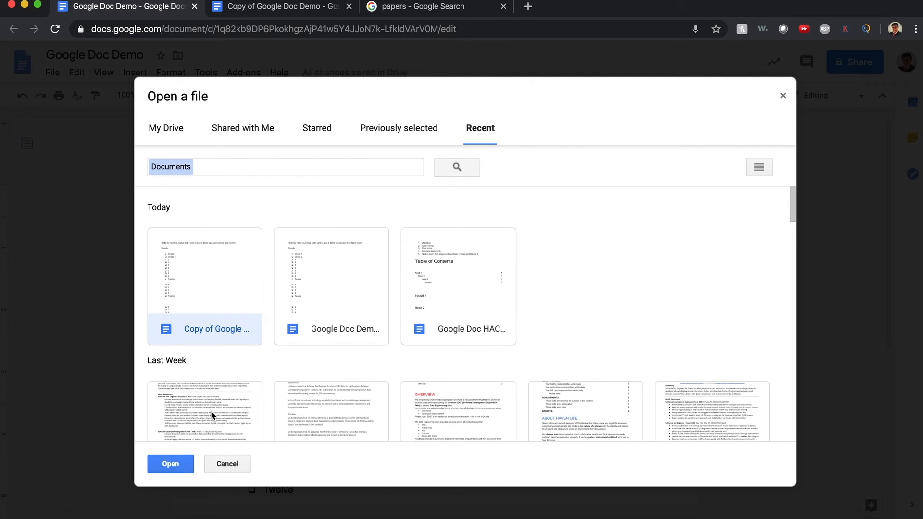
left_click(186, 463)
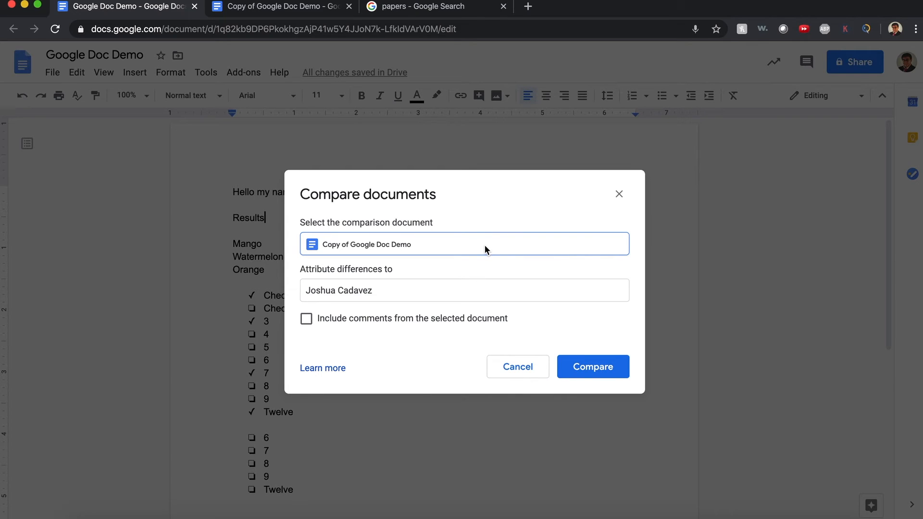
left_click(606, 364)
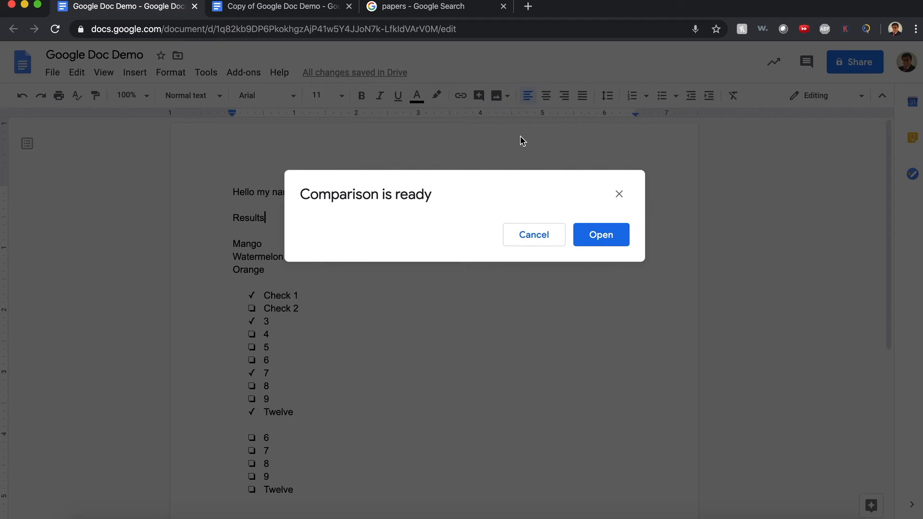
left_click(602, 234)
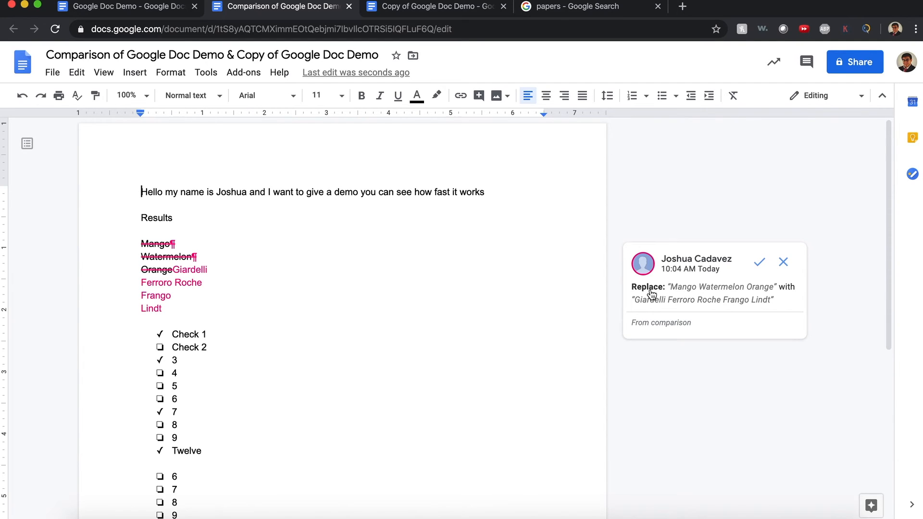
Close the comparison and 'Copy of Google Doc Demo' tabs, returning to the original Google Doc Demo.
left_click(441, 22)
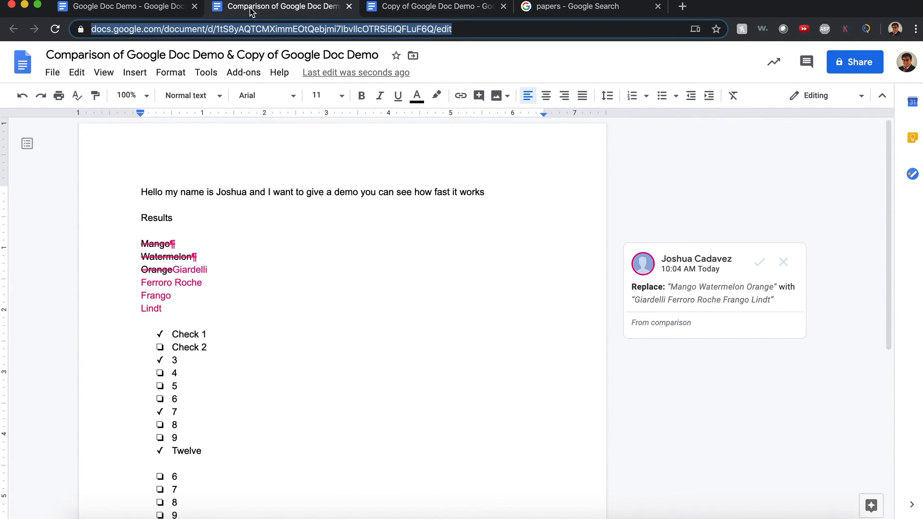
left_click(134, 8)
left_click(421, 6)
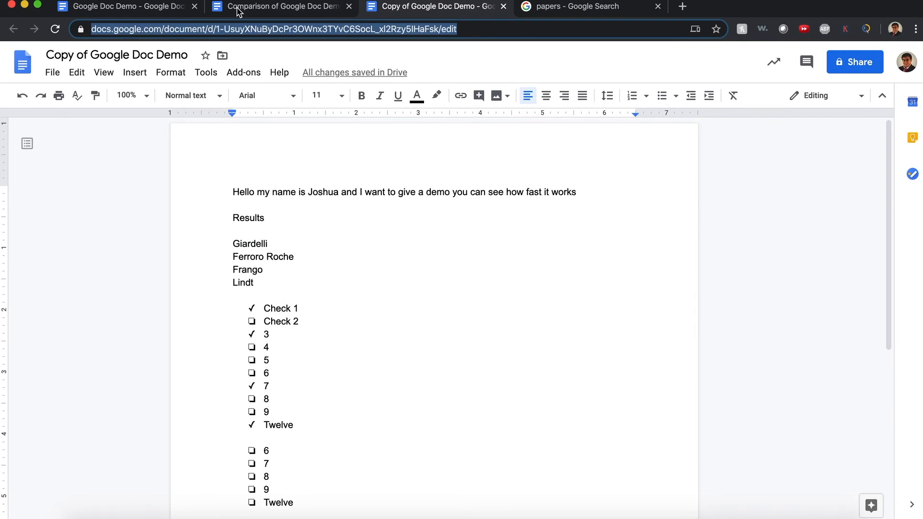
left_click(125, 7)
left_click(443, 5)
left_click(242, 7)
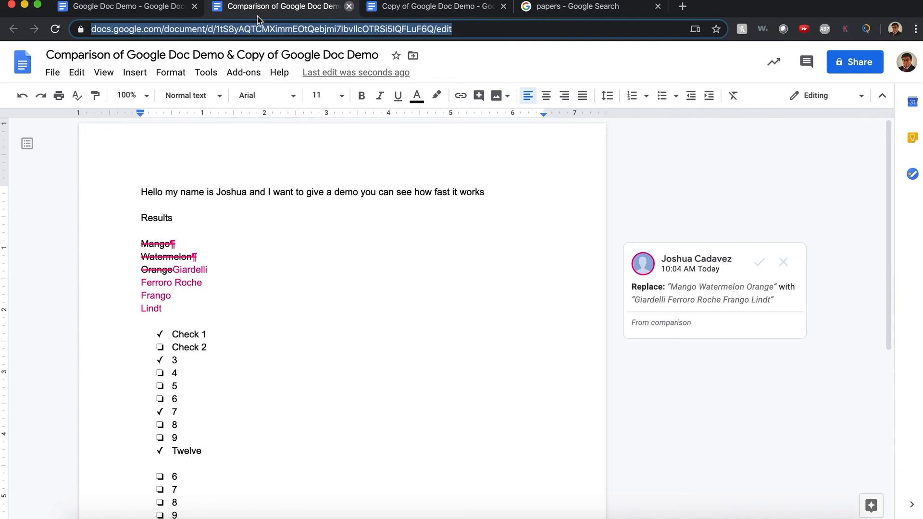
left_click(348, 7)
left_click(349, 7)
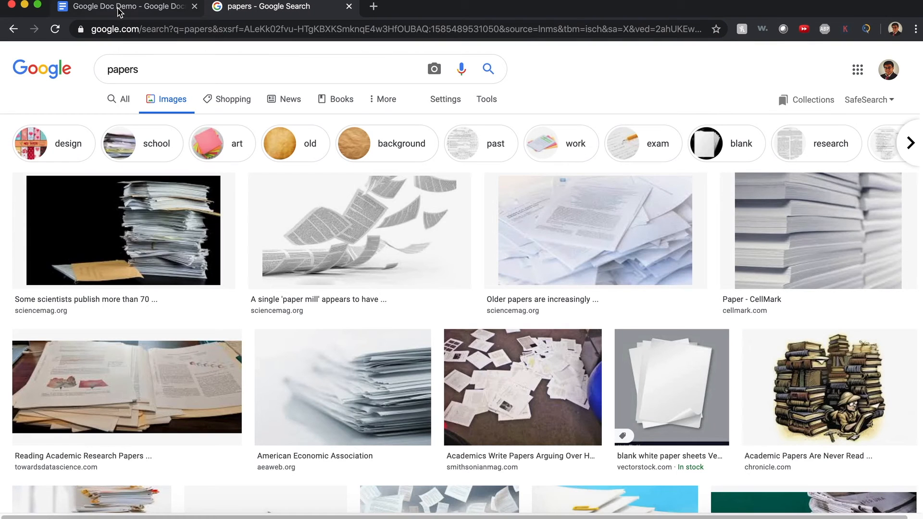
left_click(119, 7)
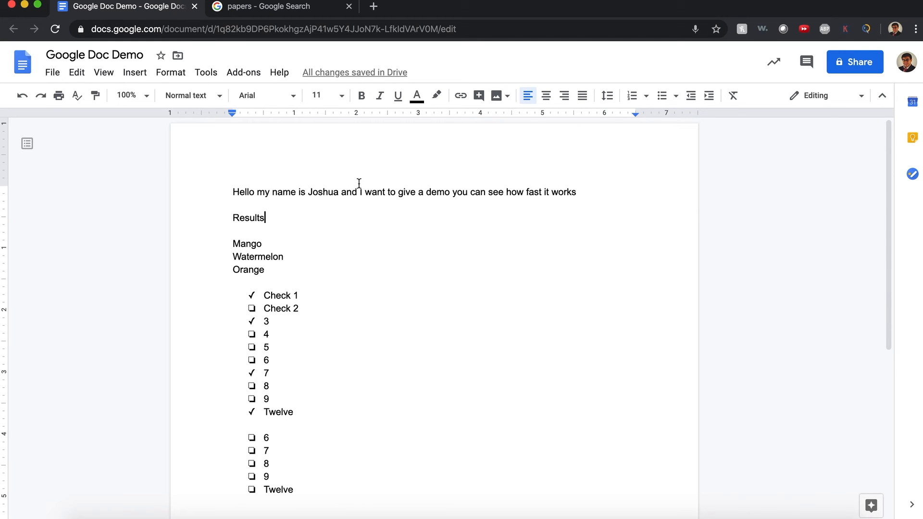
Turn on 'Display word count while typing' in the Word count dialog.
left_click(197, 75)
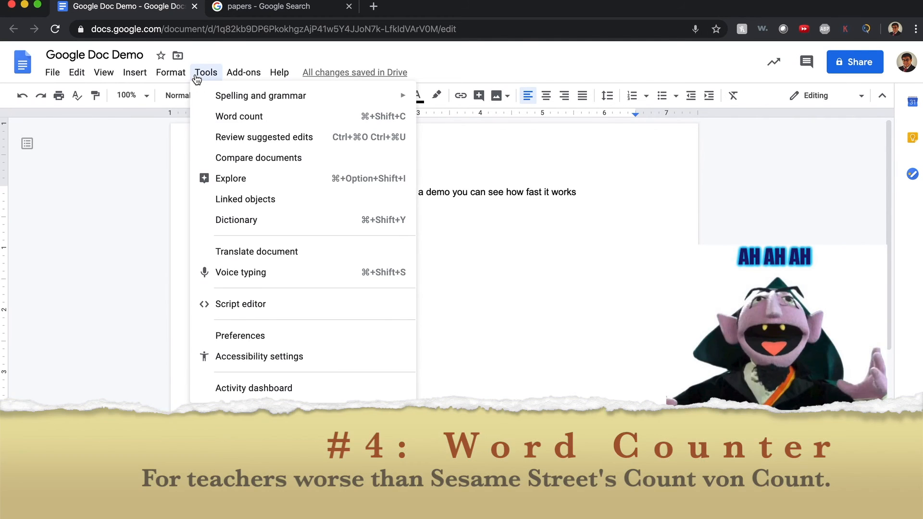
left_click(220, 114)
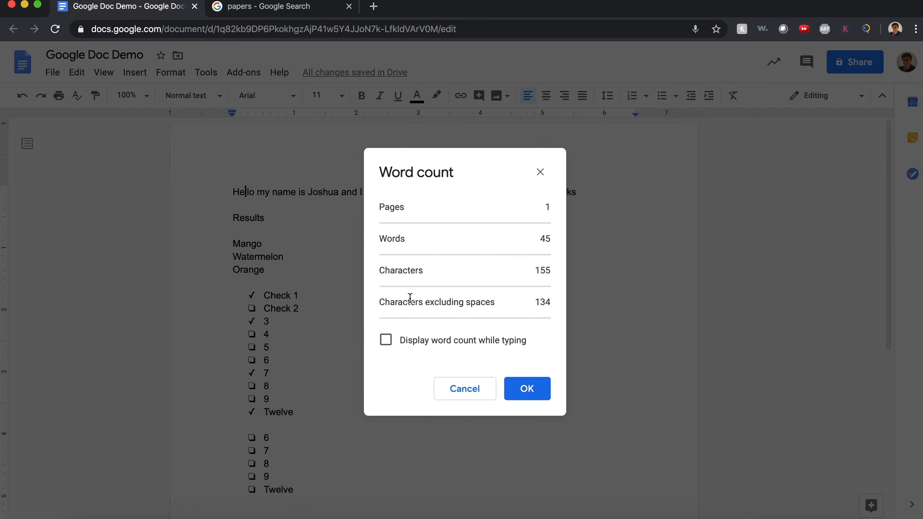
left_click(412, 340)
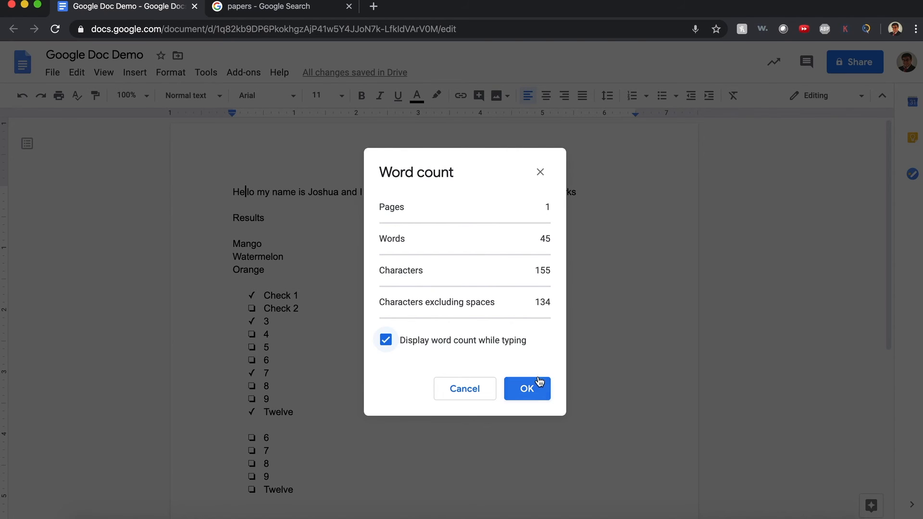
left_click(539, 385)
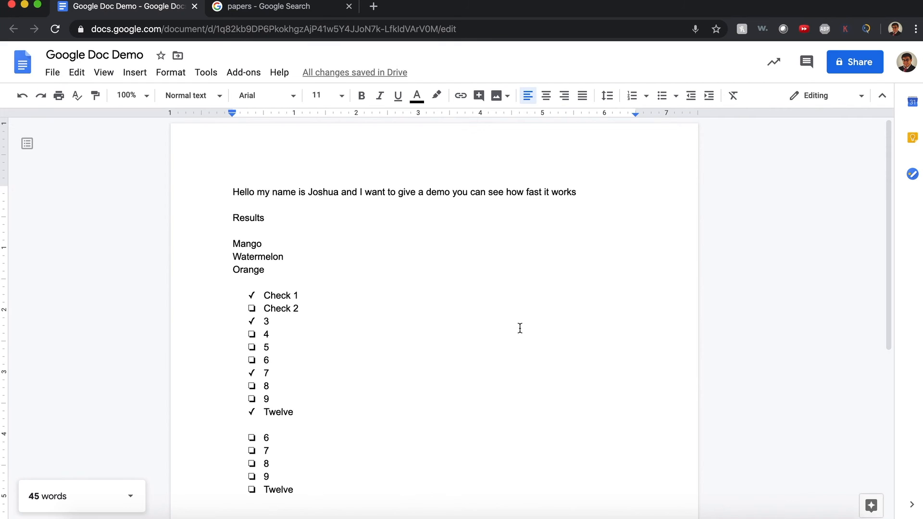
Check the opening sentence's count (19 of 45 words), then place the caret after Results.
left_click_drag(233, 191, 567, 193)
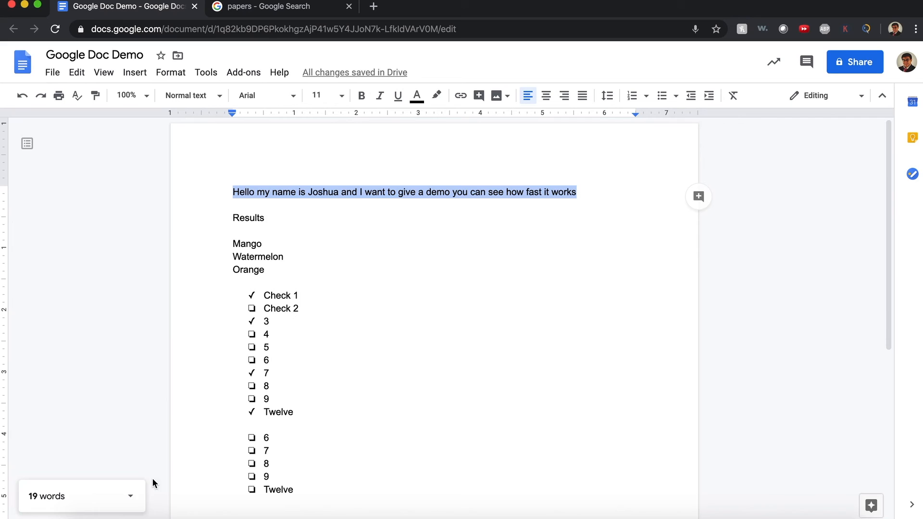
left_click(130, 507)
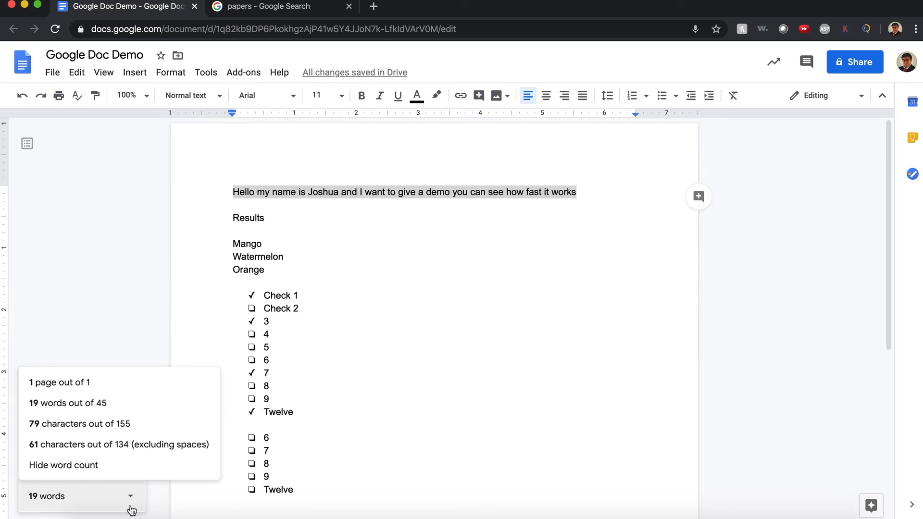
left_click(374, 295)
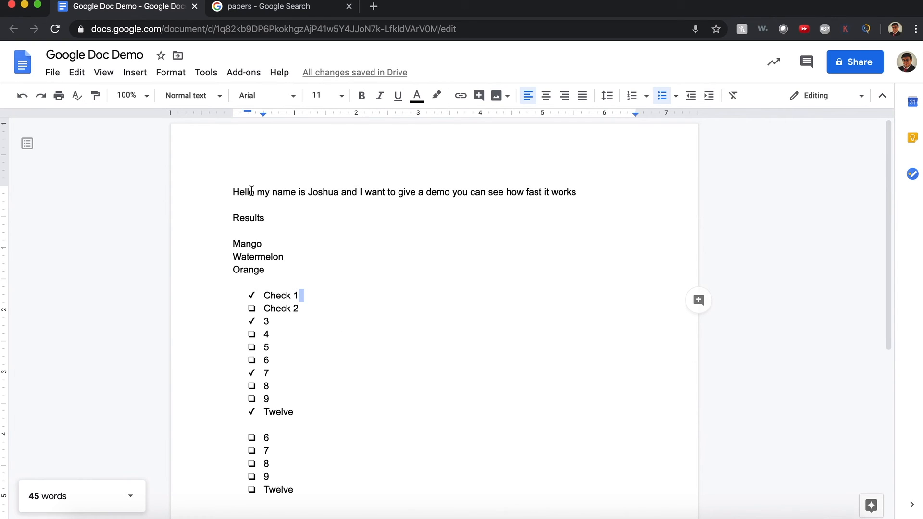
left_click(318, 204)
left_click(316, 215)
double_click(310, 226)
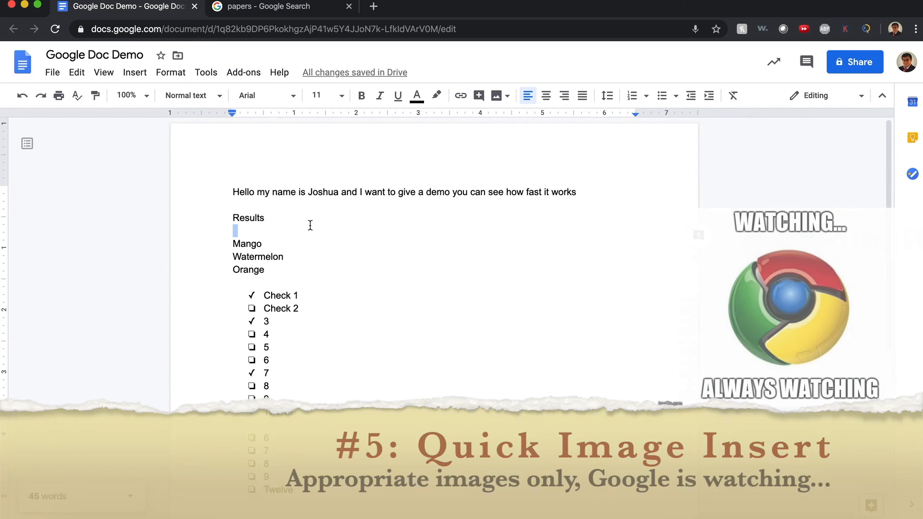
left_click(309, 225)
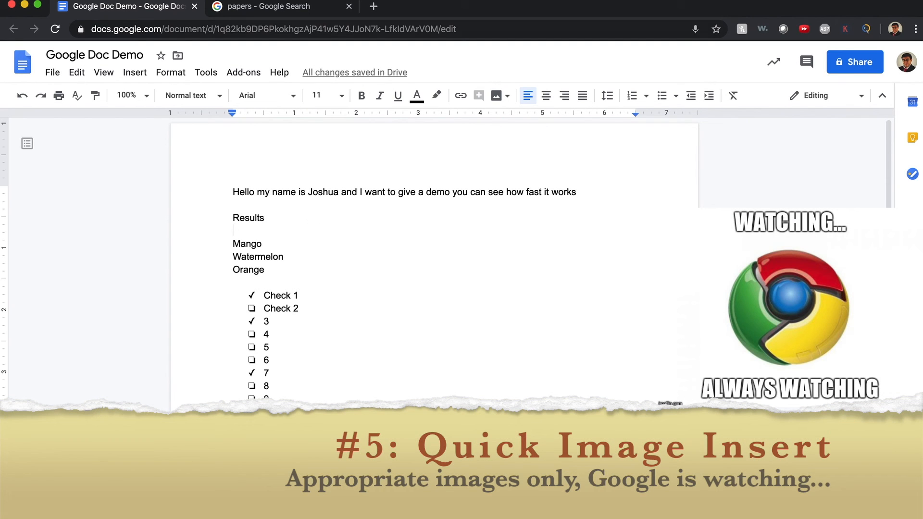
left_click(313, 9)
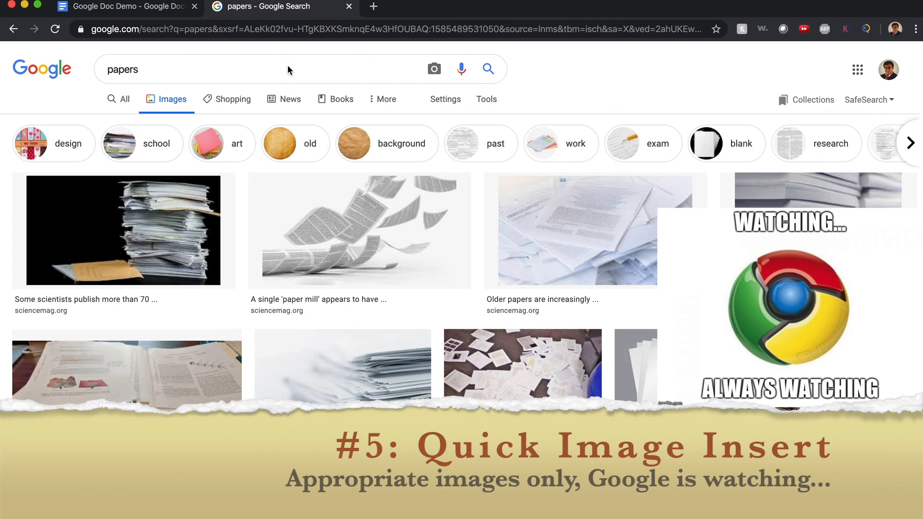
left_click(162, 221)
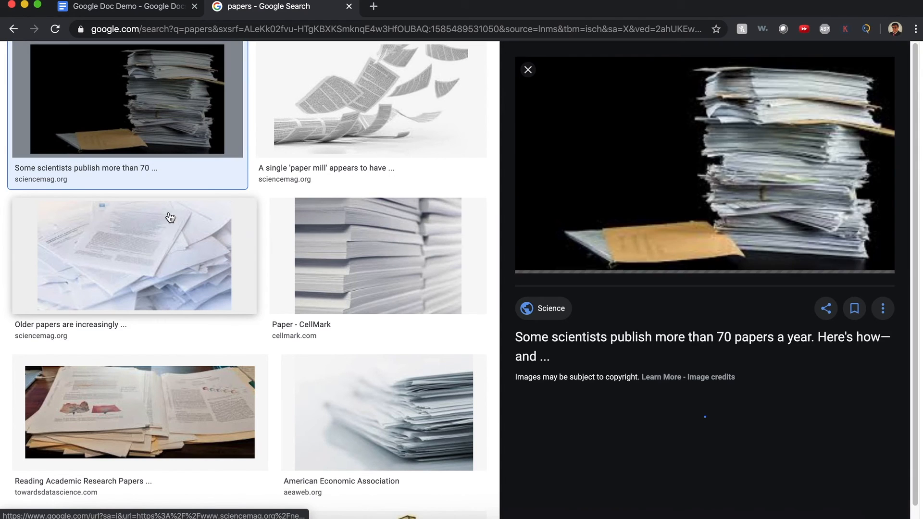
right_click(704, 169)
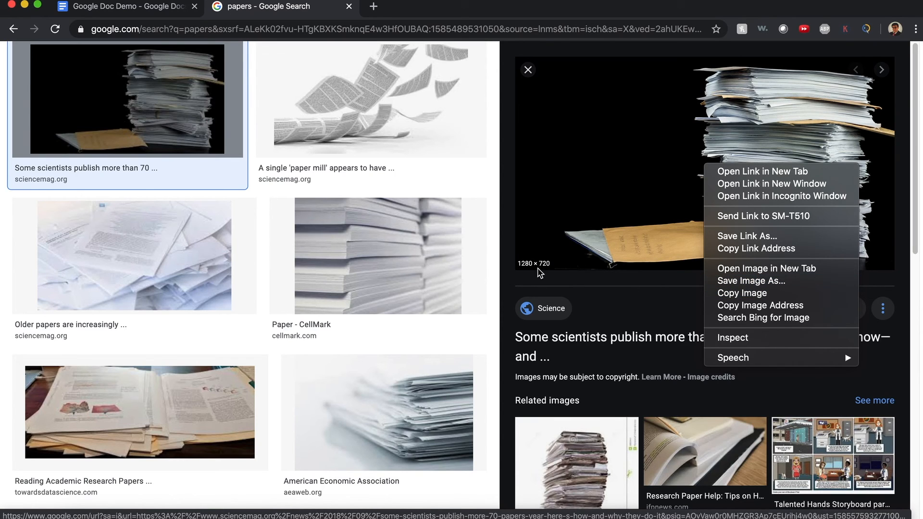
left_click(129, 14)
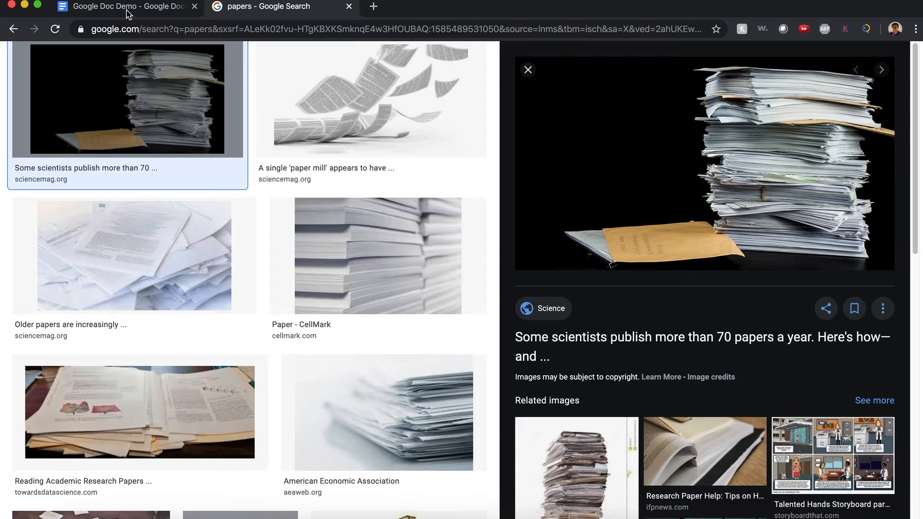
left_click(129, 14)
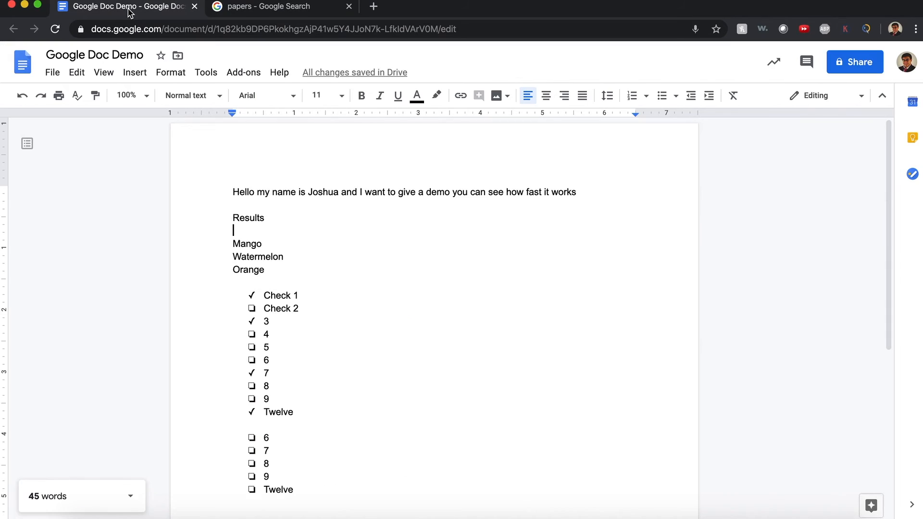
Insert the first 'papers' web-search photo on the blank line below the opening sentence.
left_click(319, 248)
double_click(300, 202)
left_click(137, 72)
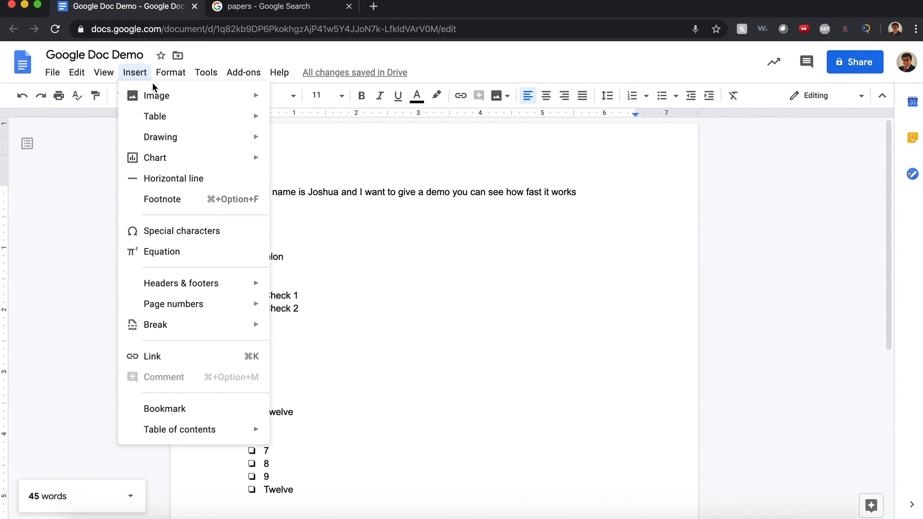
mouse_move(162, 99)
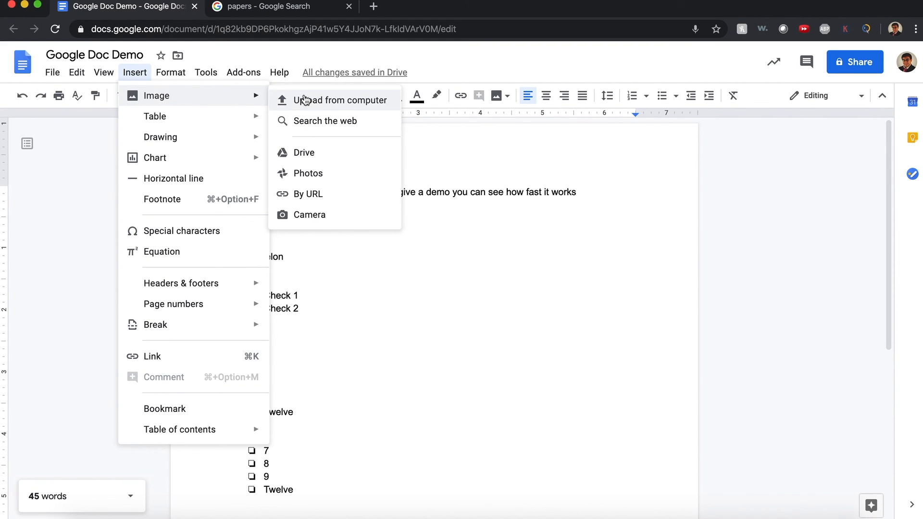
left_click(324, 121)
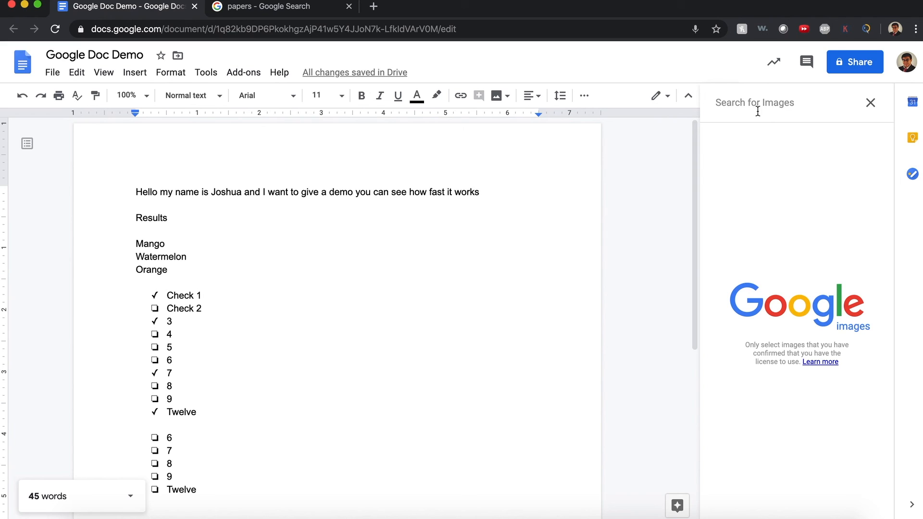
type("ap")
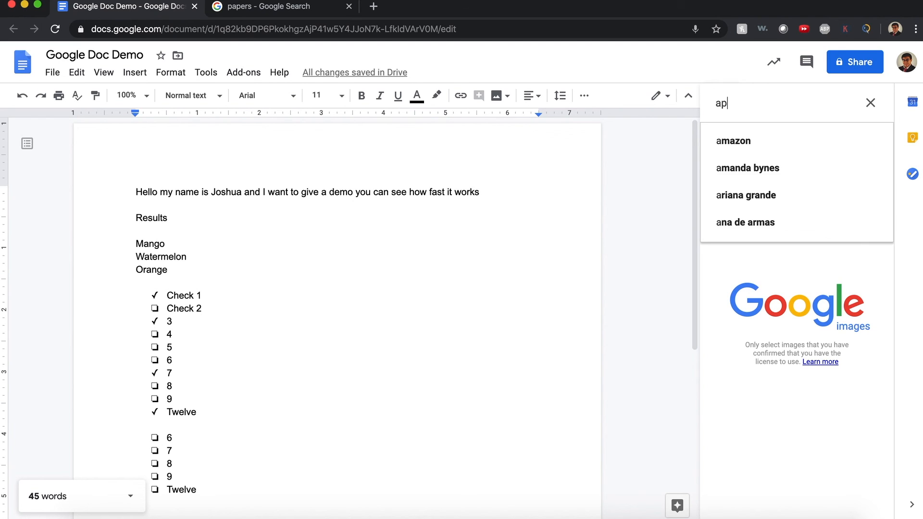
key("BackSpace")
key("BackSpace")
type("papers")
key("Return")
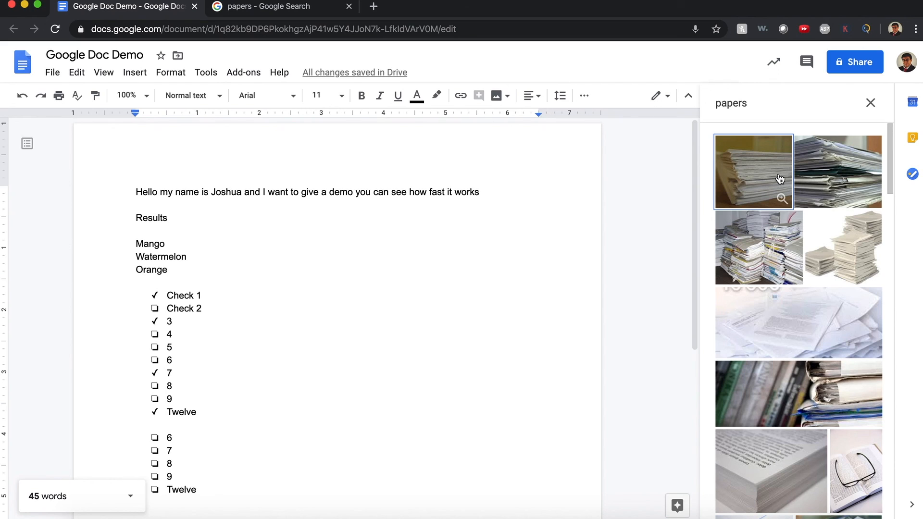
left_click(779, 178)
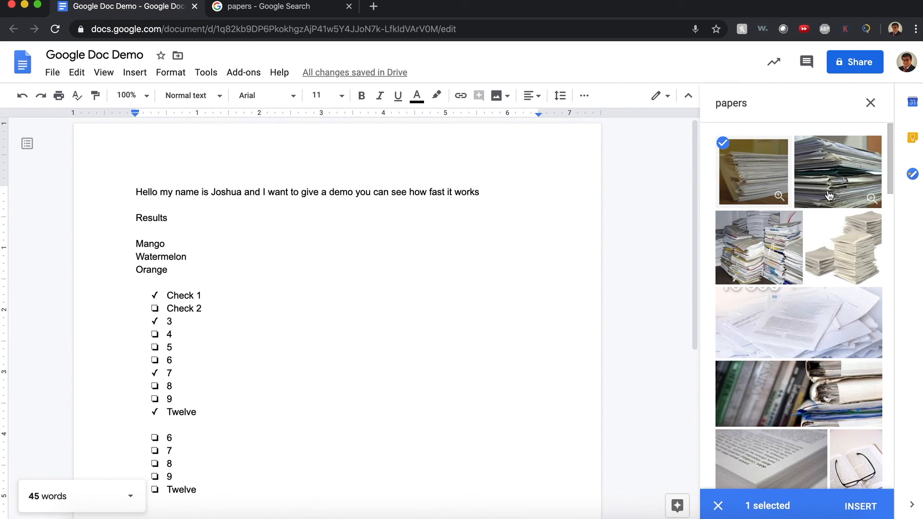
left_click(863, 506)
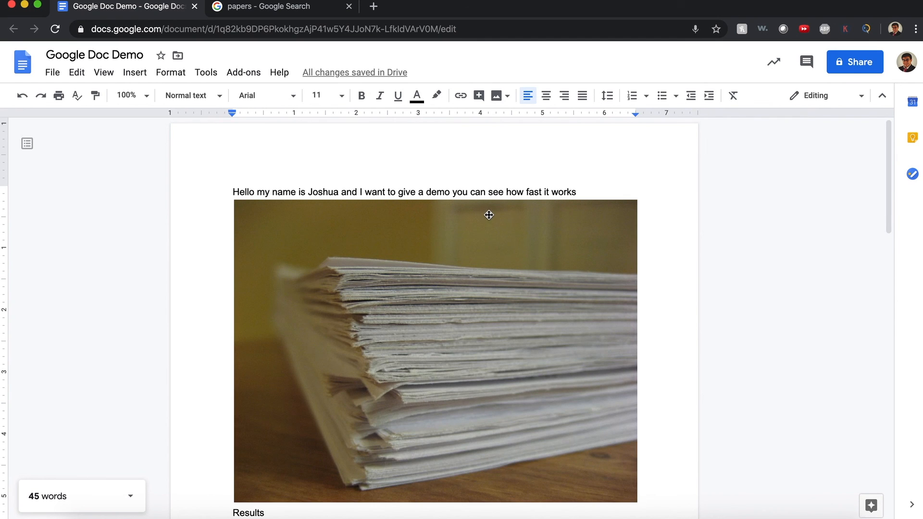
scroll(621, 271, "down", 4)
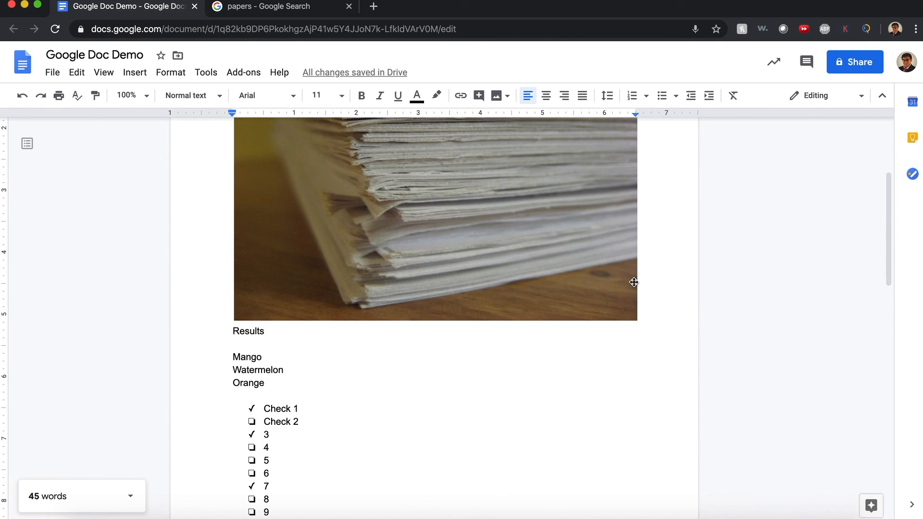
Add a line after Mango and insert two 'mango' web photos: rows of mangoes and cubed mango.
left_click(459, 363)
key("Return")
left_click(143, 68)
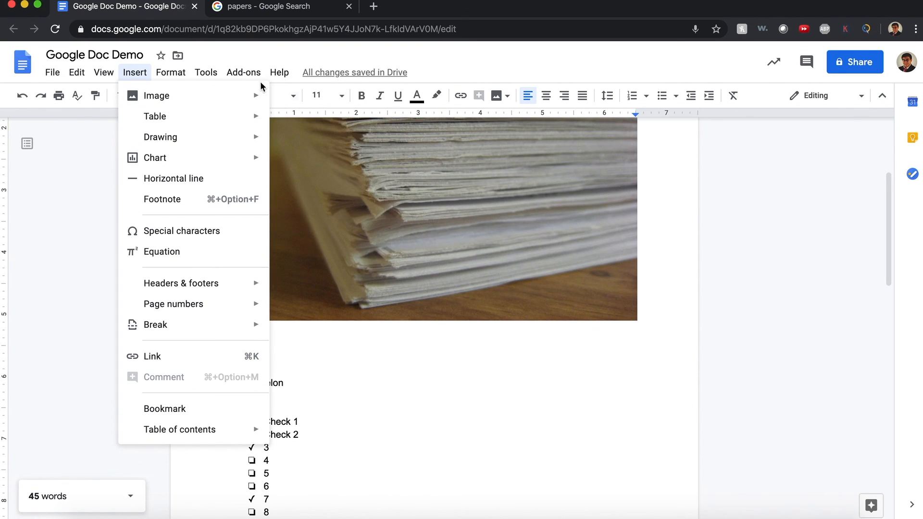
mouse_move(258, 97)
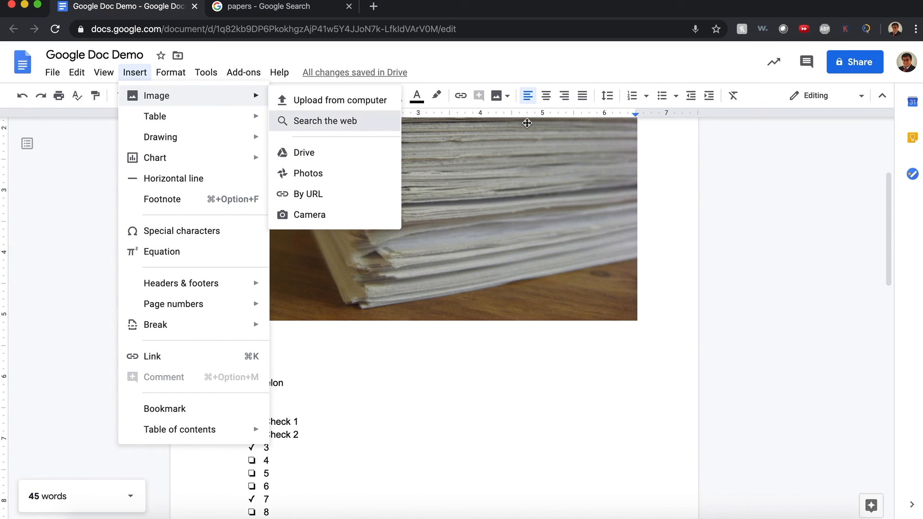
left_click(336, 121)
double_click(742, 103)
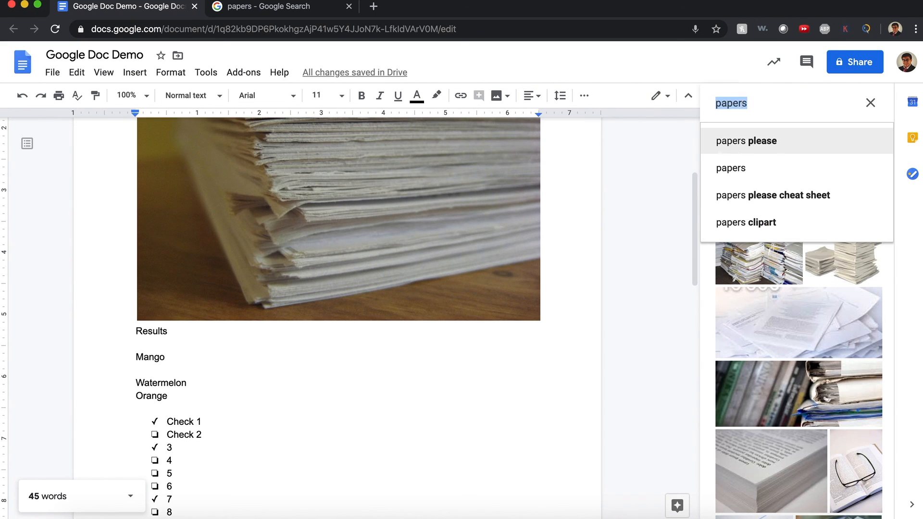
type("mango")
key("Return")
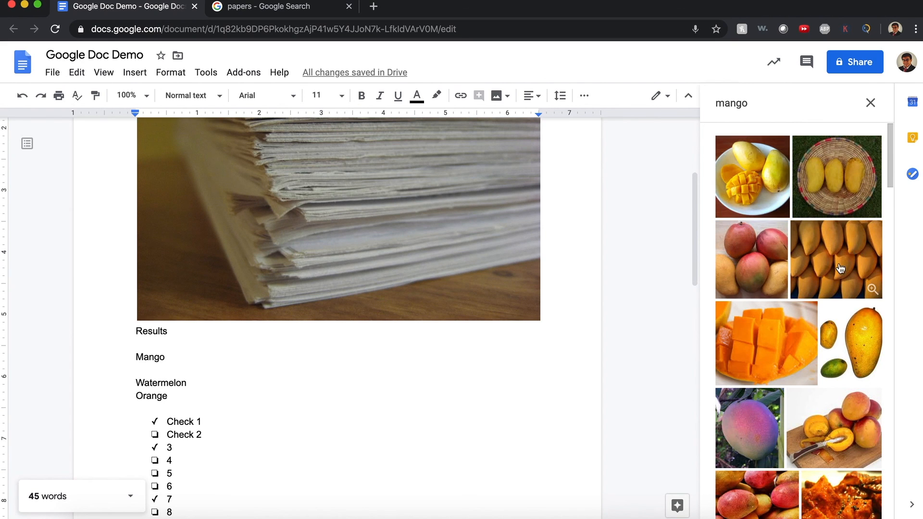
left_click(840, 268)
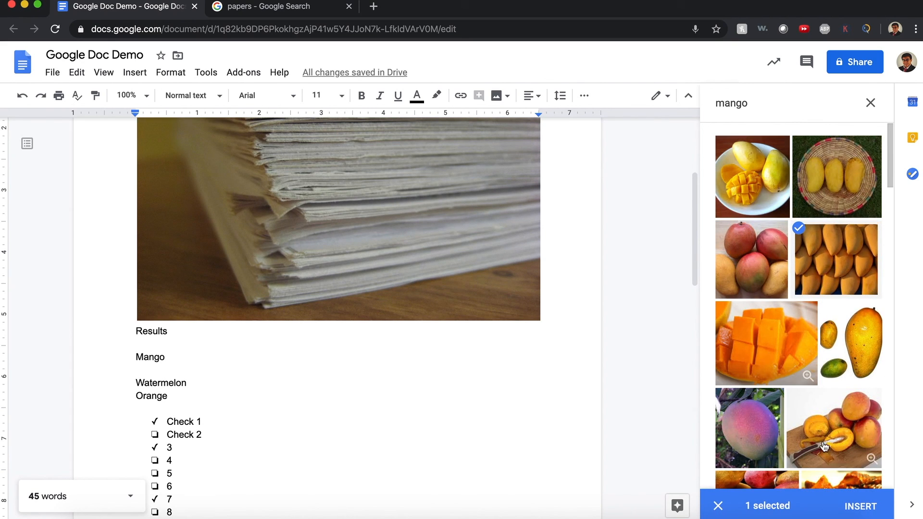
left_click(766, 343)
left_click(860, 506)
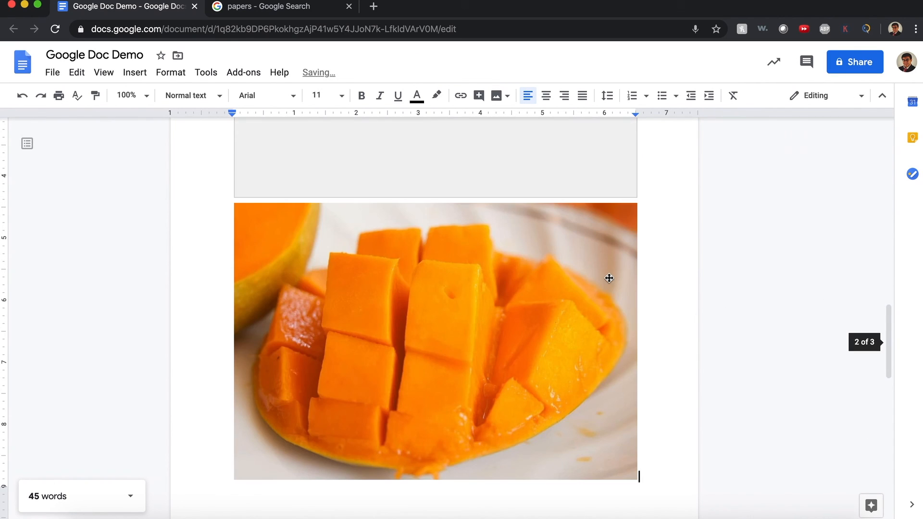
scroll(573, 325, "down", 5)
scroll(572, 326, "up", 14)
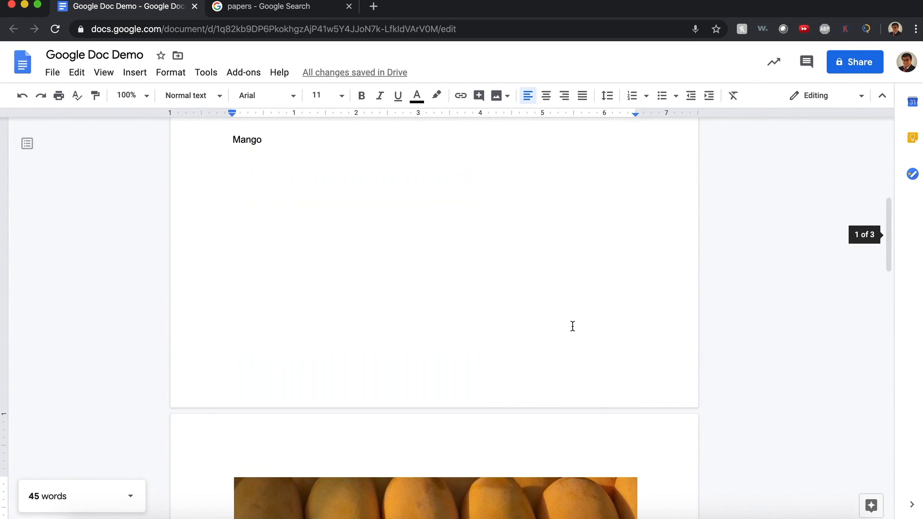
scroll(573, 327, "up", 8)
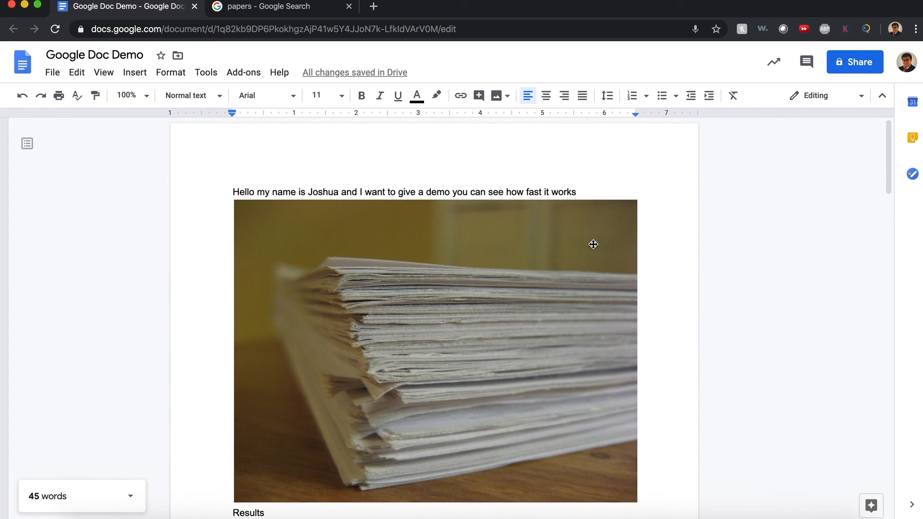